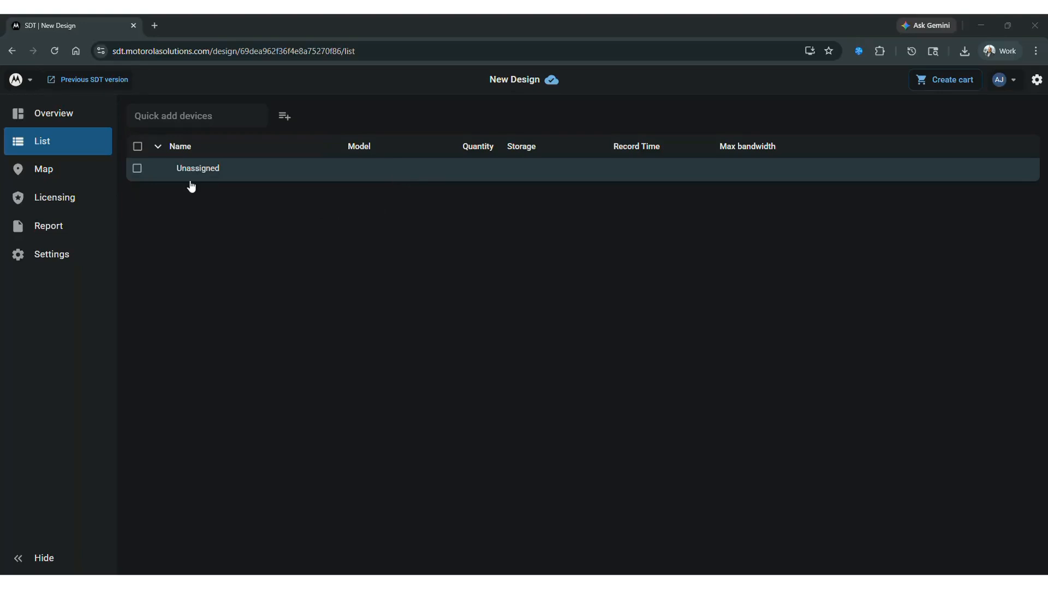
Step: Add a 5.0C-H6M-D1-IR camera to the design and set its quantity to 10
{"action": "left_click", "coordinate": [186, 118]}
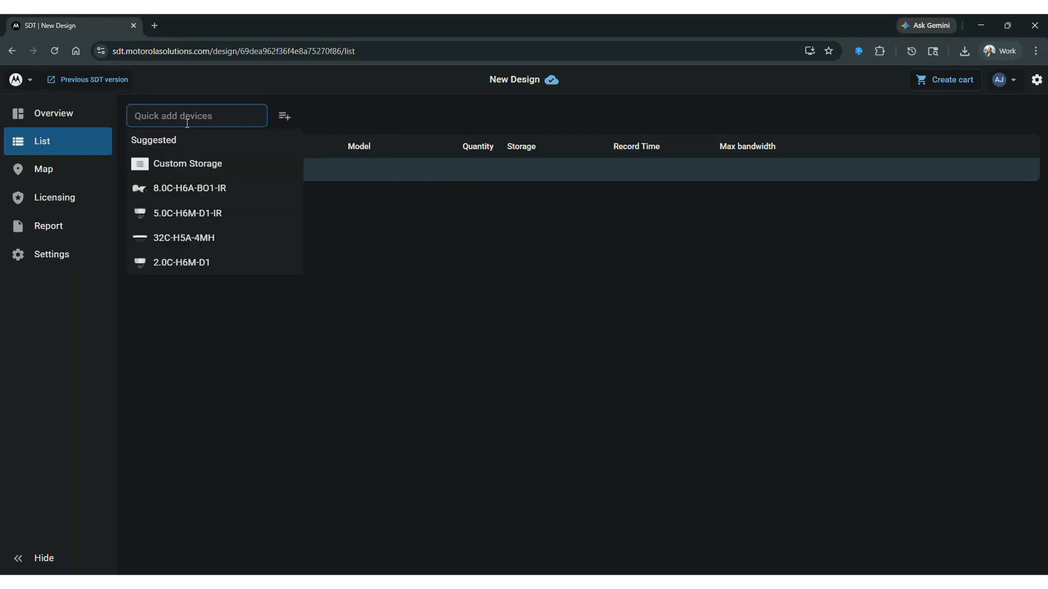
{"action": "left_click", "coordinate": [188, 214]}
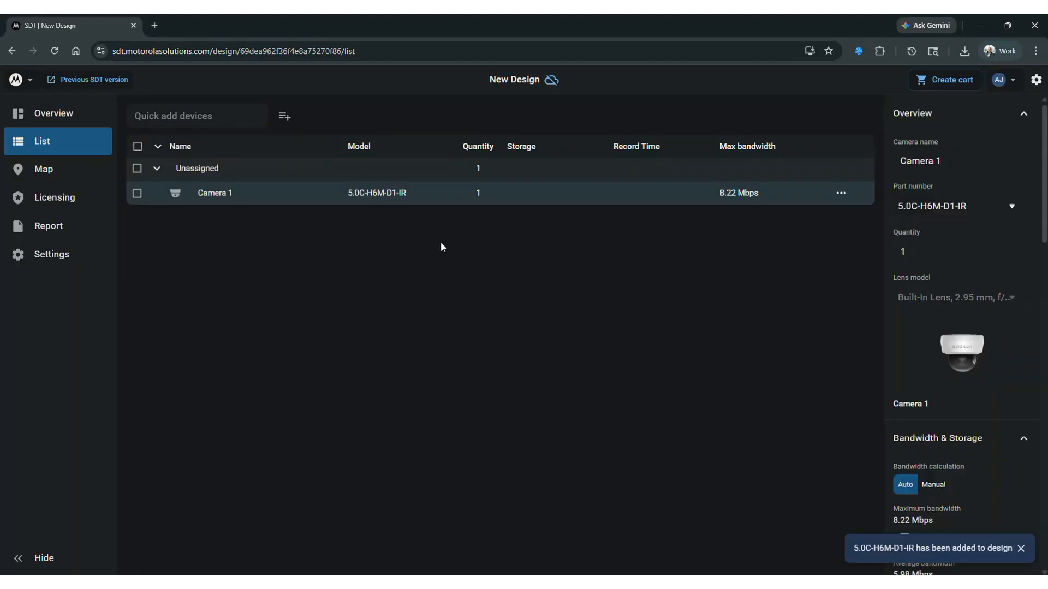
{"action": "left_click", "coordinate": [913, 253]}
{"action": "type", "text": "0"}
Step: Add an 8.0C-H6A-BO1-IR camera to the design and set its quantity to 10
{"action": "left_click", "coordinate": [186, 113]}
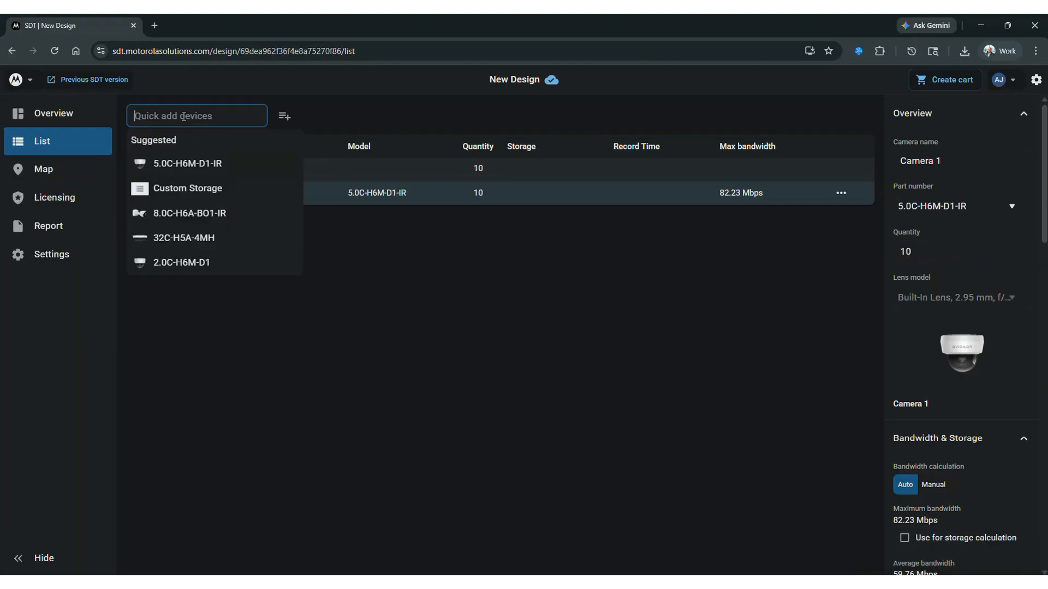
{"action": "left_click", "coordinate": [177, 217]}
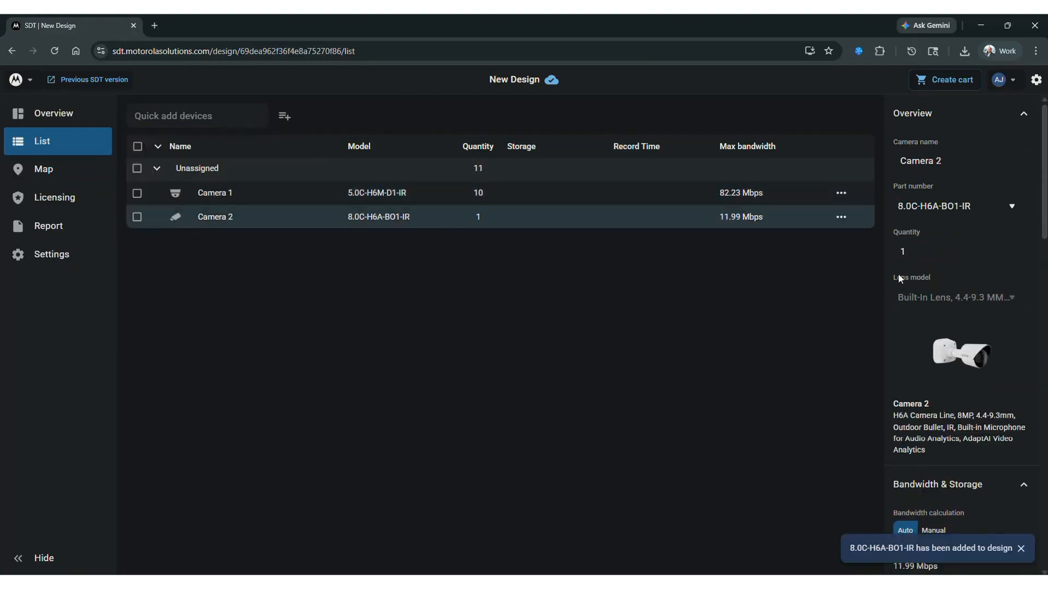
{"action": "left_click", "coordinate": [922, 251]}
{"action": "type", "text": "0"}
Step: Add a 32C-H5A-4MH multisensor camera with a quantity of 15 and collapse its list of heads
{"action": "left_click", "coordinate": [197, 117]}
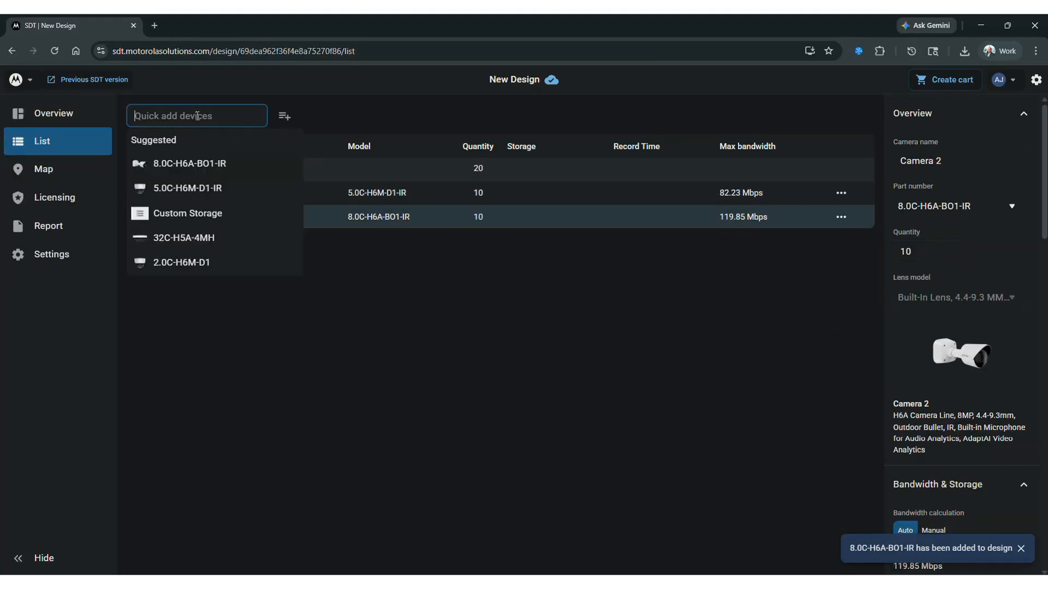
{"action": "left_click", "coordinate": [181, 240]}
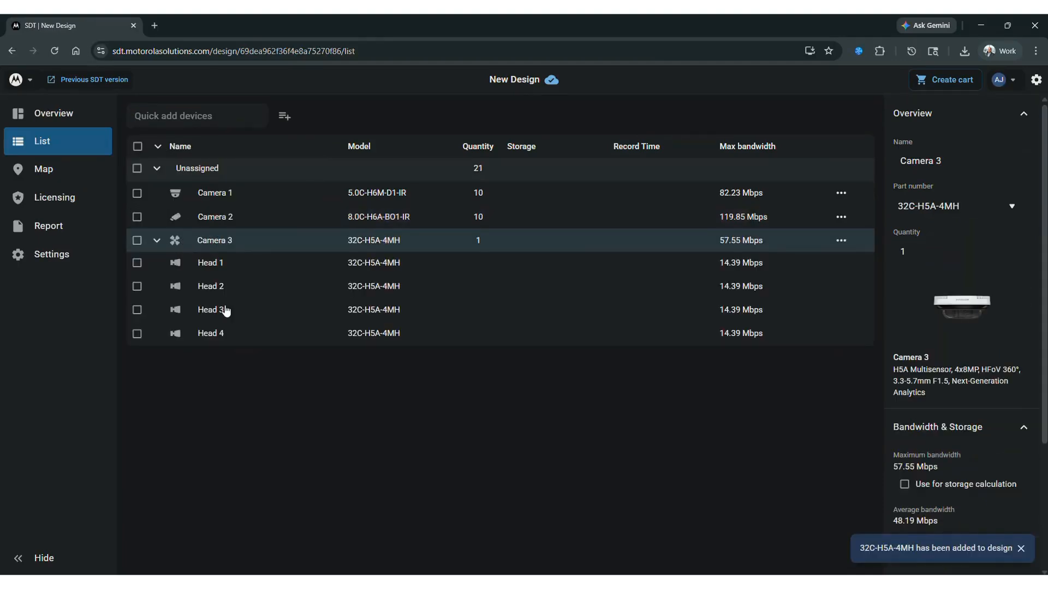
{"action": "left_click", "coordinate": [924, 251]}
{"action": "type", "text": "5"}
{"action": "left_click", "coordinate": [726, 415]}
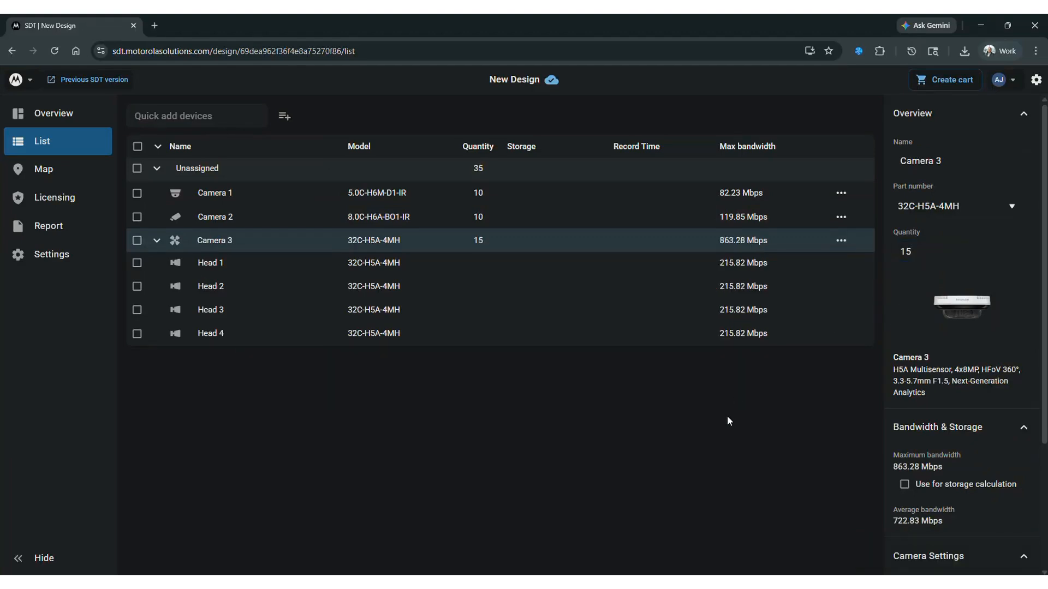
{"action": "left_click", "coordinate": [157, 242]}
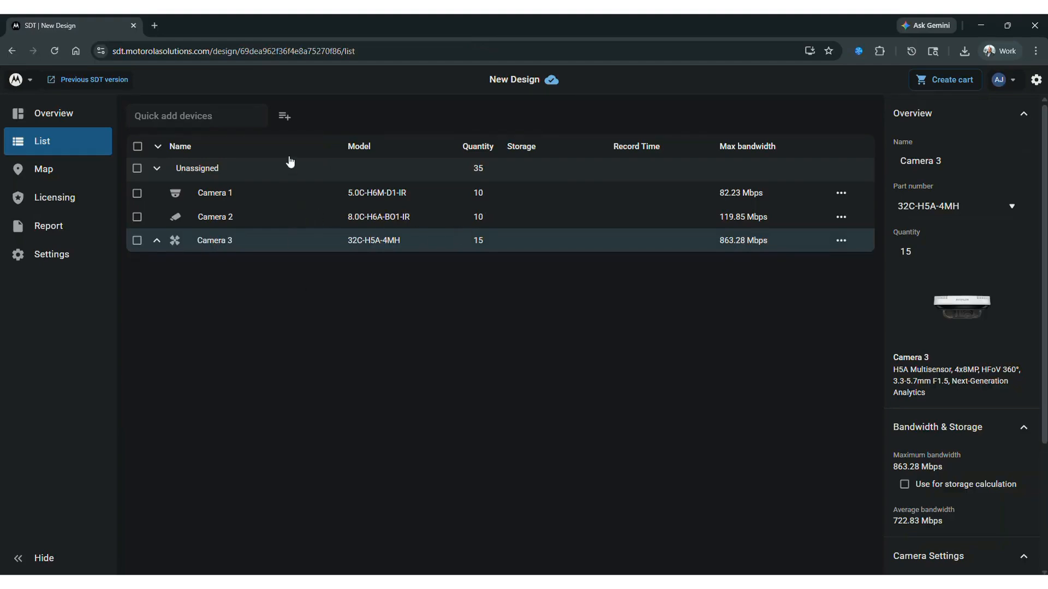
Step: Find Custom Storage in the storage catalog and add one to the design
{"action": "left_click", "coordinate": [284, 117]}
{"action": "left_click", "coordinate": [305, 163]}
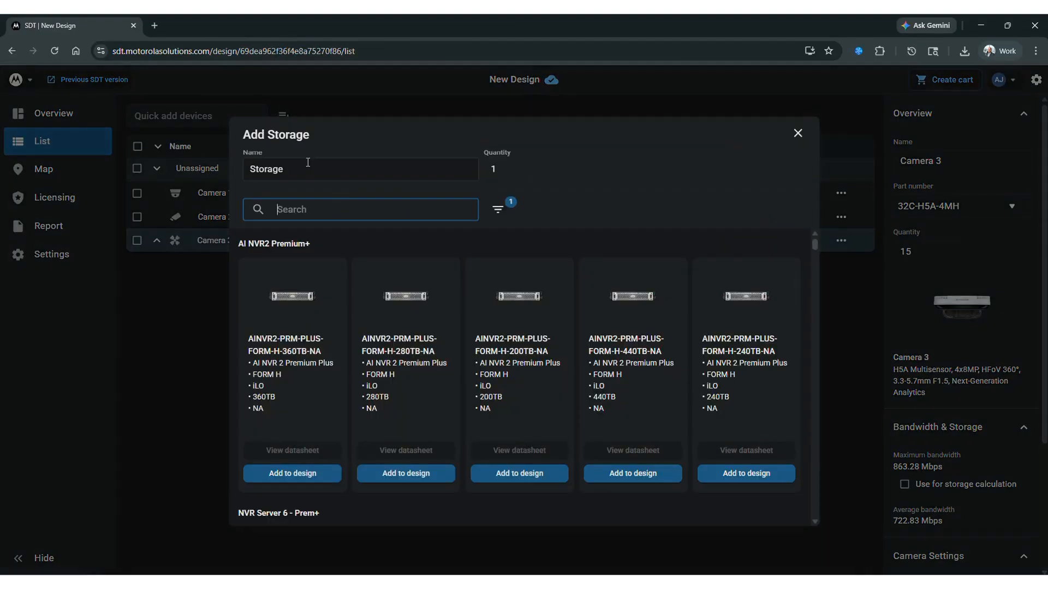
{"action": "left_click", "coordinate": [304, 208]}
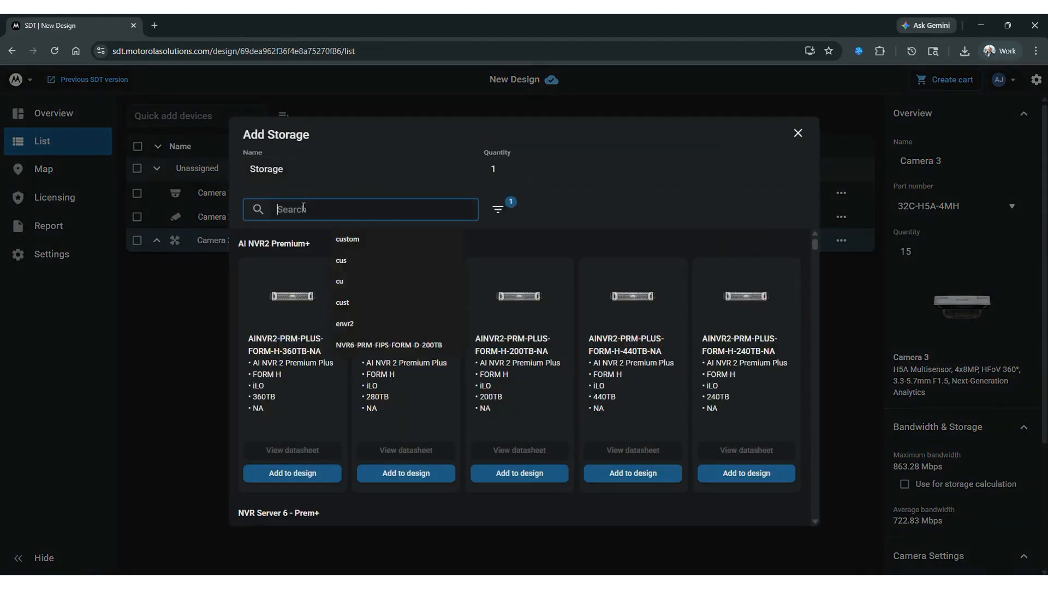
{"action": "type", "text": "cust"}
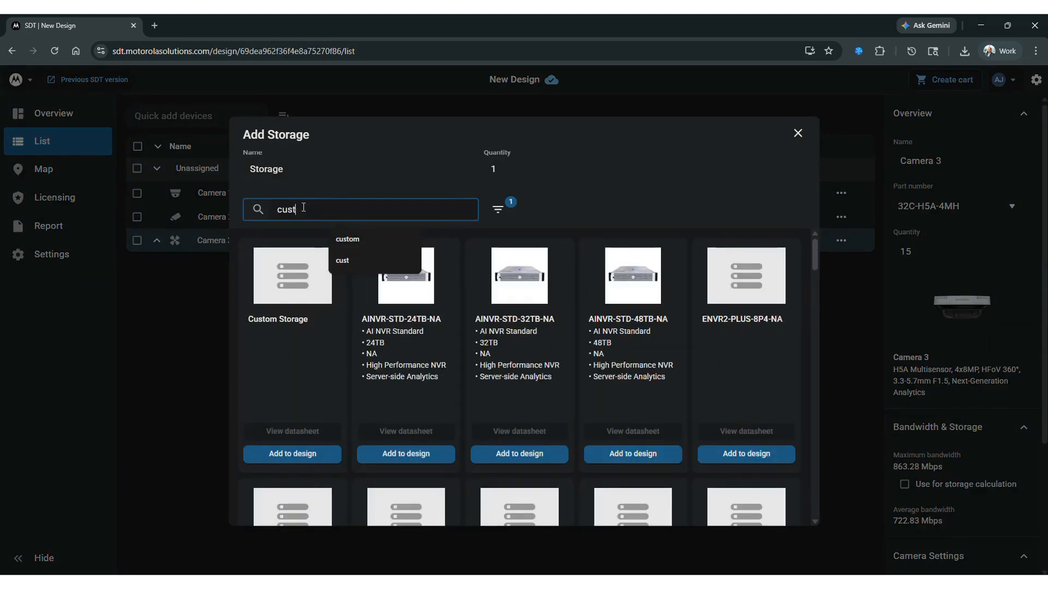
{"action": "left_click", "coordinate": [278, 456]}
{"action": "left_click", "coordinate": [801, 134]}
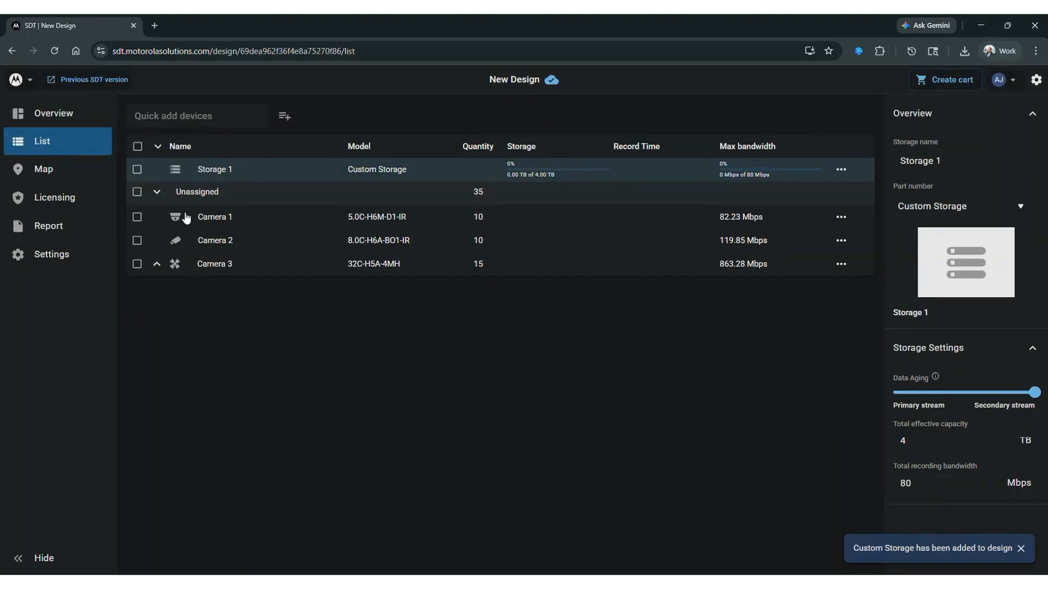
Step: Assign all the unassigned cameras to Storage 1 and deselect the storage group
{"action": "left_click", "coordinate": [137, 169]}
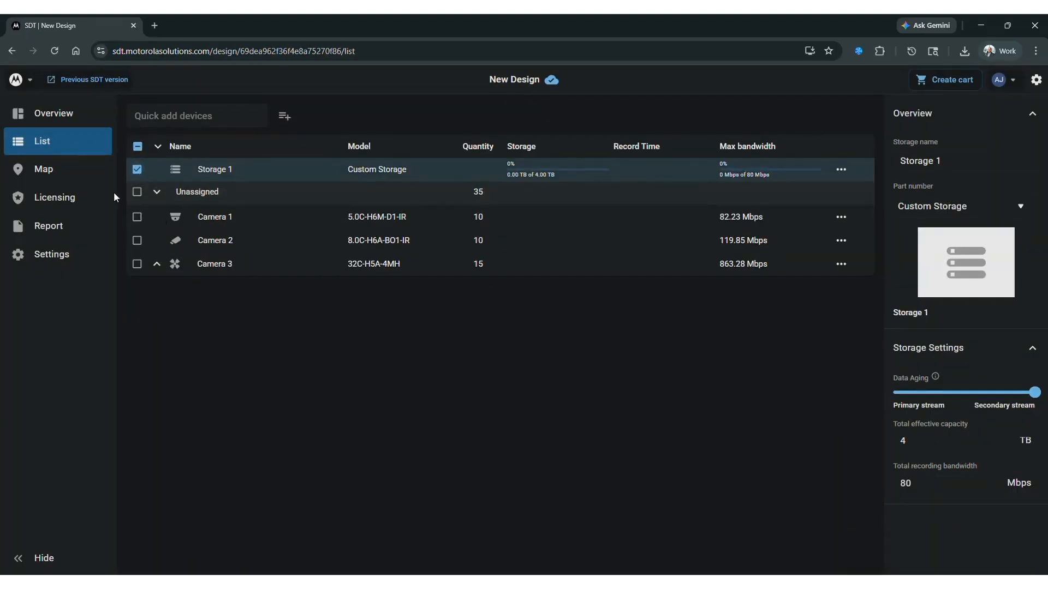
{"action": "left_click", "coordinate": [137, 192]}
{"action": "left_click_drag", "start_coordinate": [206, 224], "coordinate": [213, 175]}
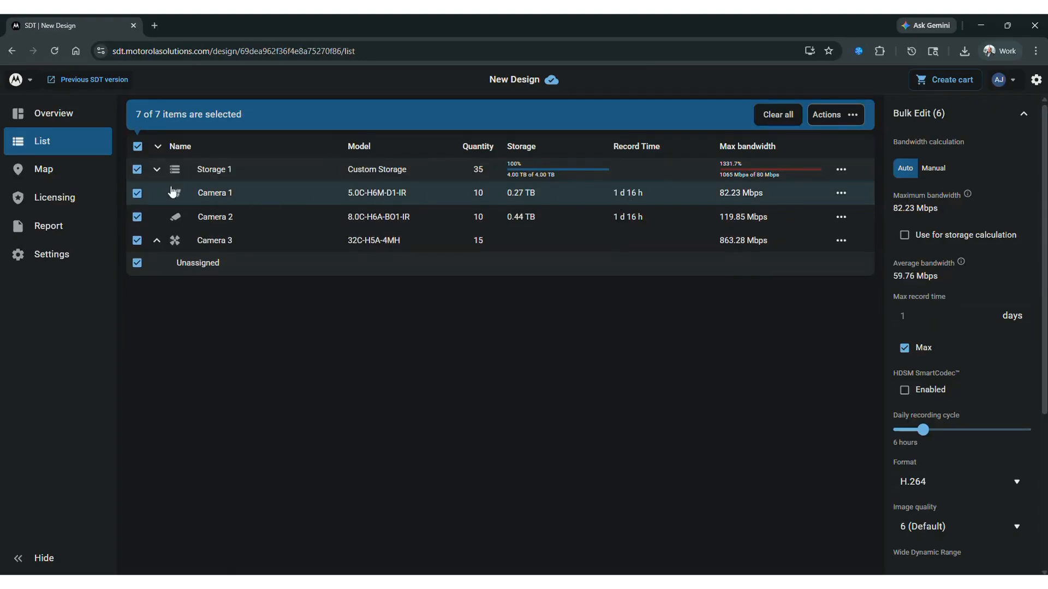
{"action": "left_click", "coordinate": [137, 169]}
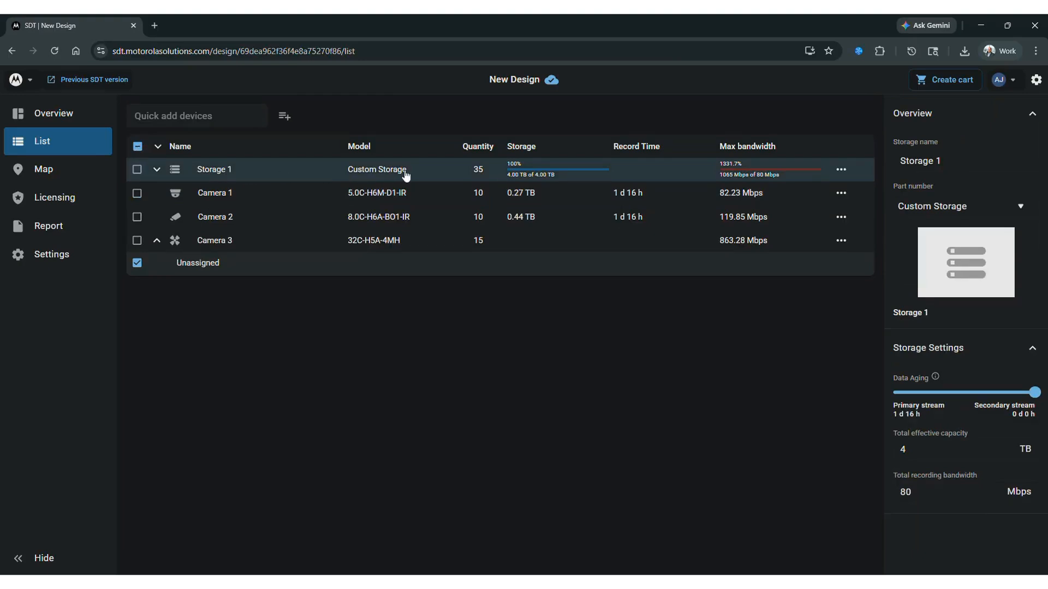
Step: Try total effective capacities of 32 TB, 64 TB and 72 TB for Storage 1
{"action": "double_click", "coordinate": [919, 449]}
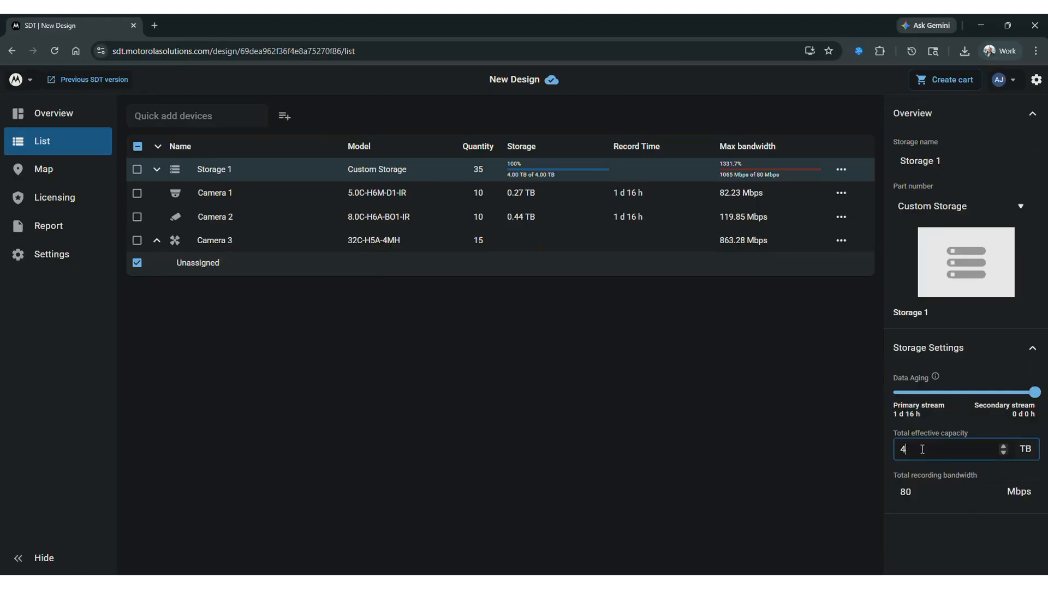
{"action": "type", "text": "32"}
{"action": "key", "text": "Tab"}
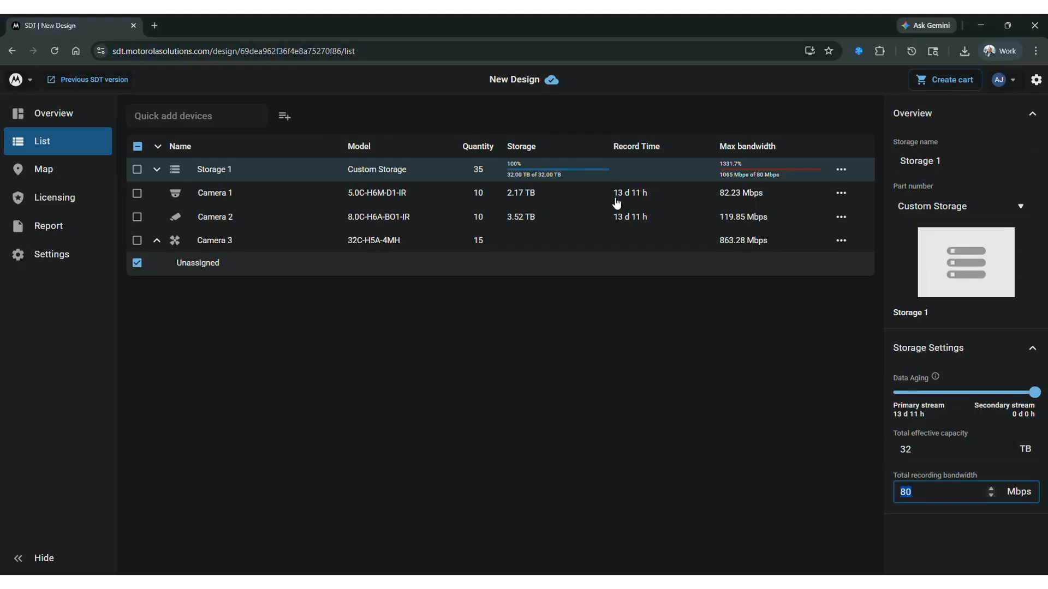
{"action": "double_click", "coordinate": [921, 449]}
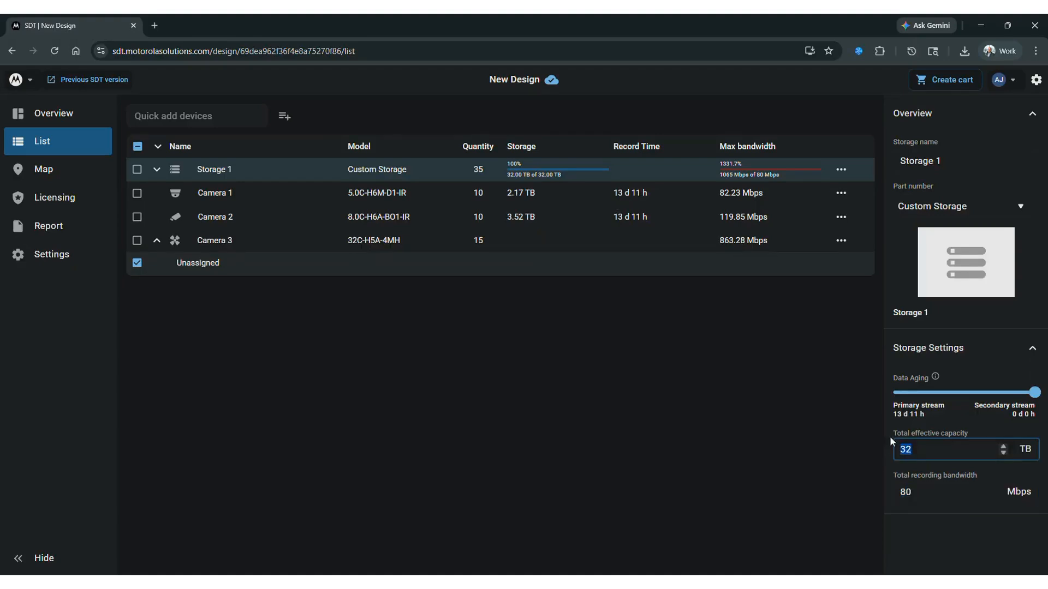
{"action": "type", "text": "64"}
{"action": "key", "text": "Tab"}
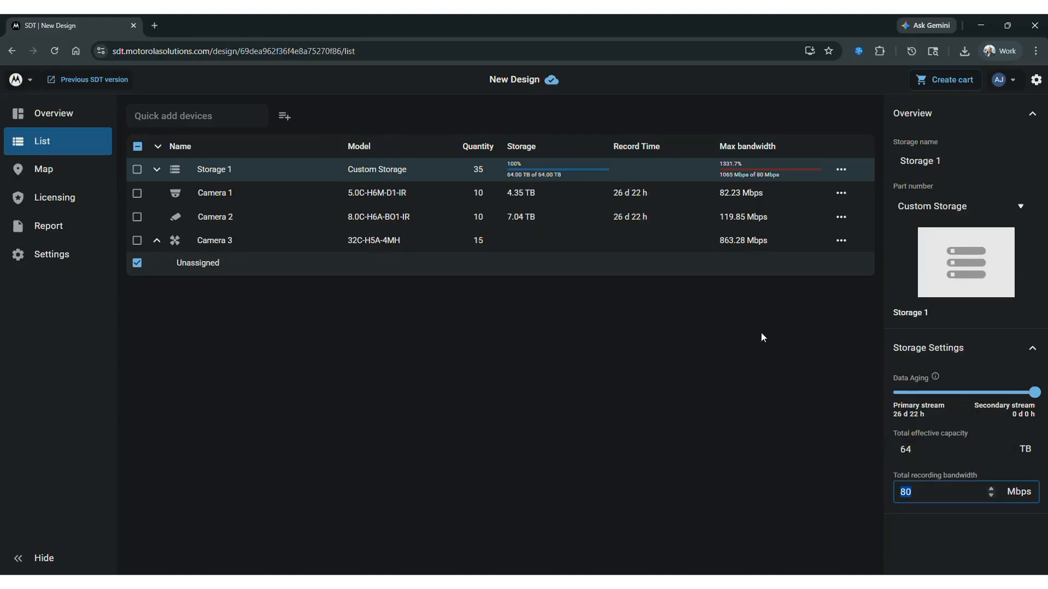
{"action": "left_click", "coordinate": [918, 452]}
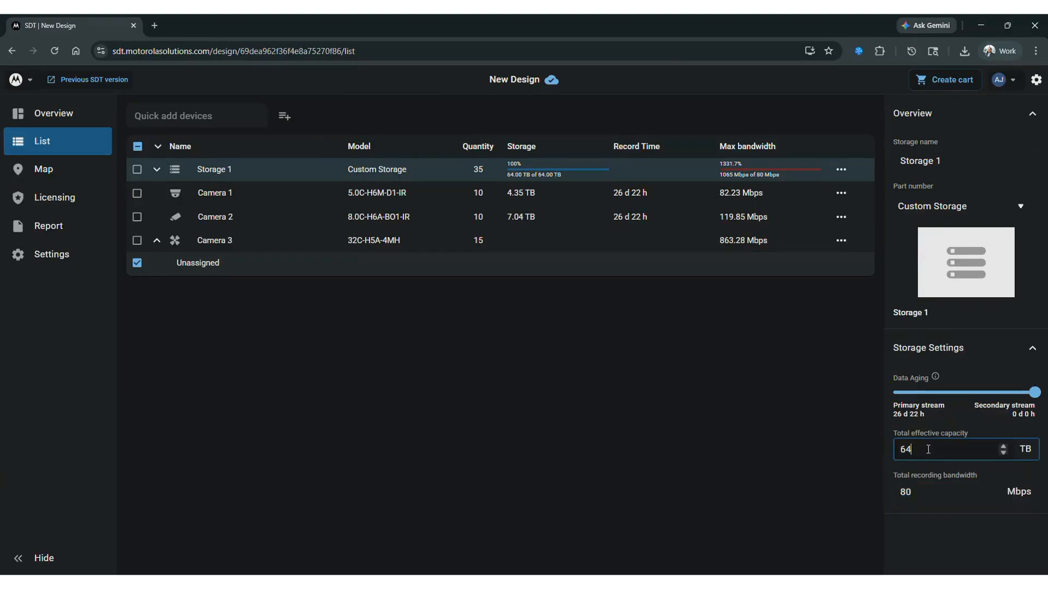
{"action": "double_click", "coordinate": [919, 450]}
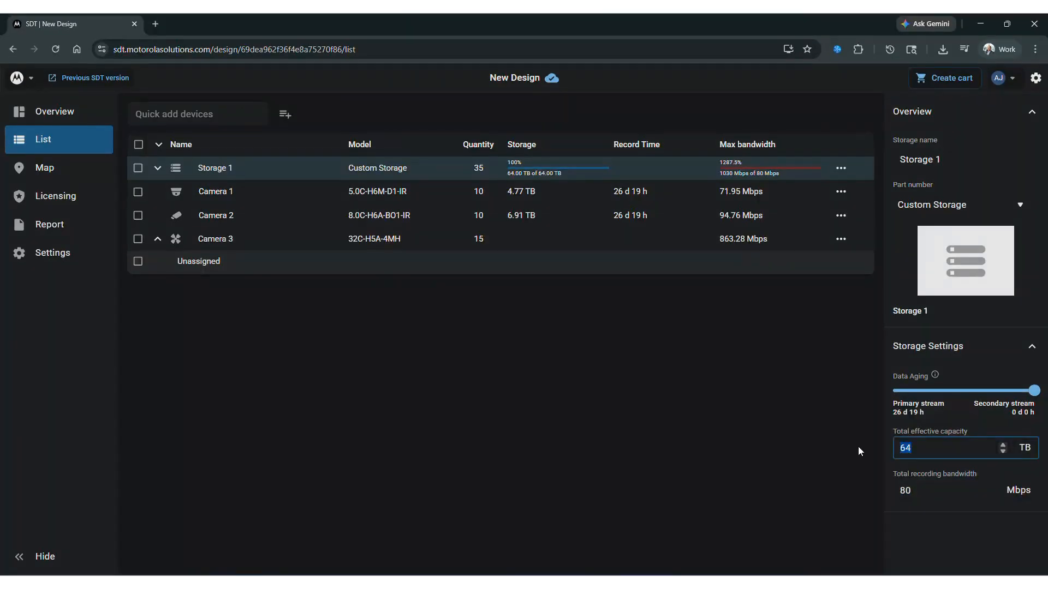
{"action": "type", "text": "72"}
{"action": "key", "text": "Tab"}
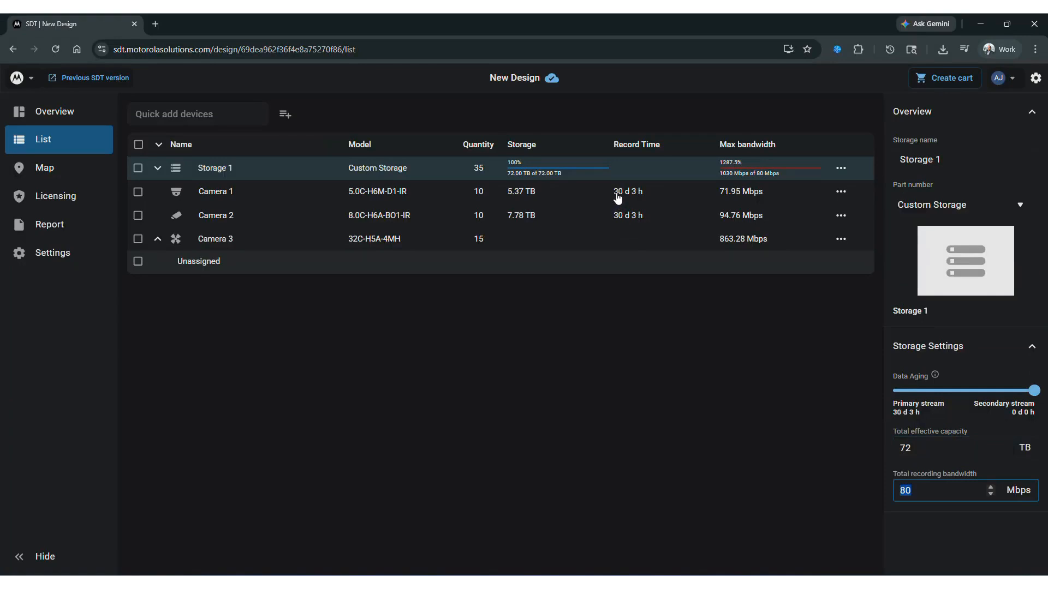
Step: Set the total effective capacity of Storage 1 to 96 TB
{"action": "left_click", "coordinate": [922, 448]}
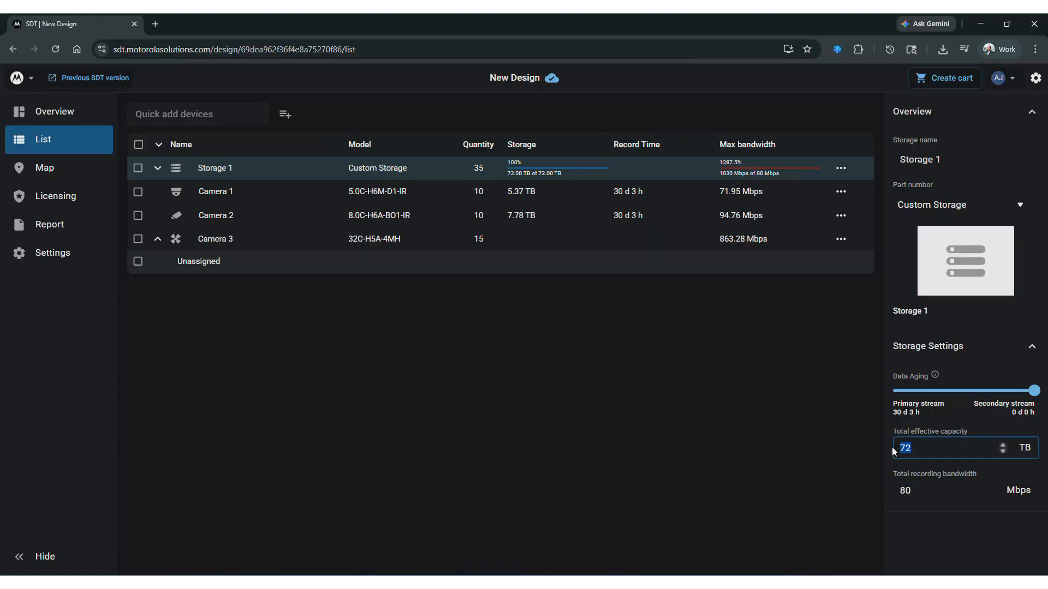
{"action": "type", "text": "96"}
{"action": "key", "text": "Tab"}
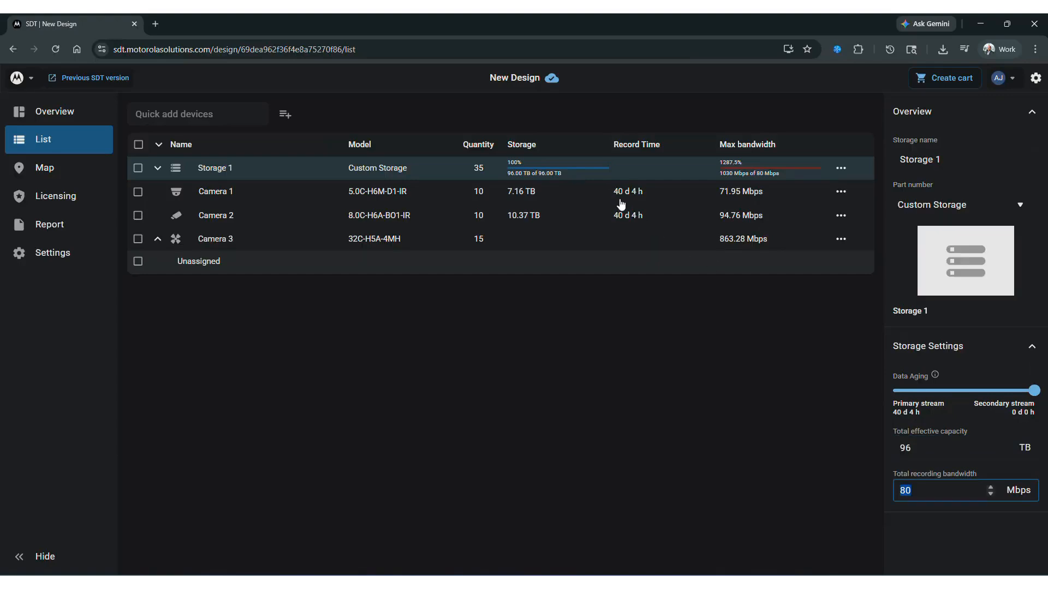
Step: Set the daily recording cycle of Camera 3's Head 1 to 9 hours and view its camera settings
{"action": "left_click", "coordinate": [158, 240]}
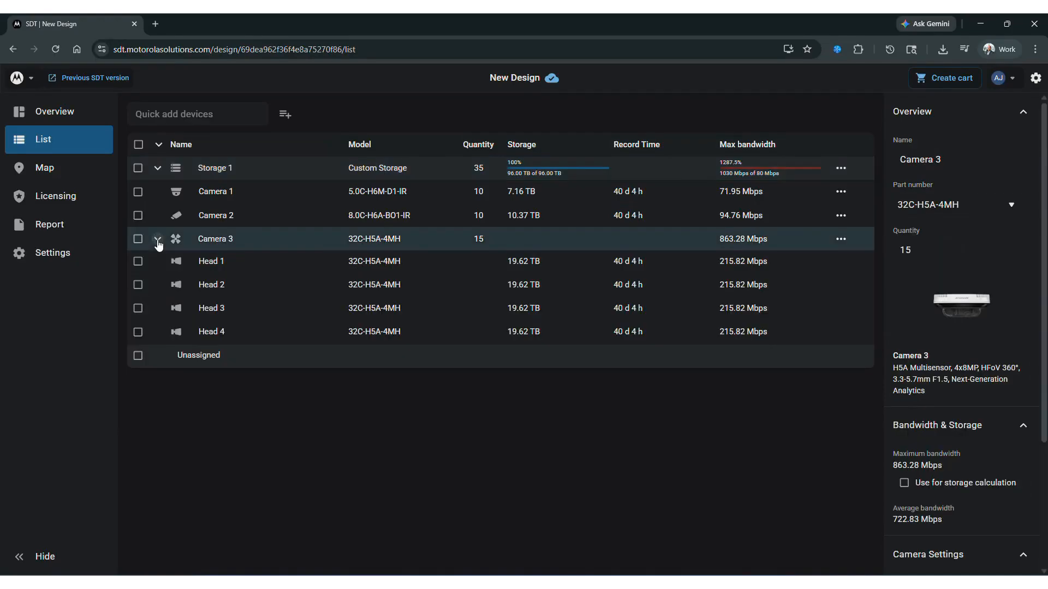
{"action": "left_click", "coordinate": [214, 263]}
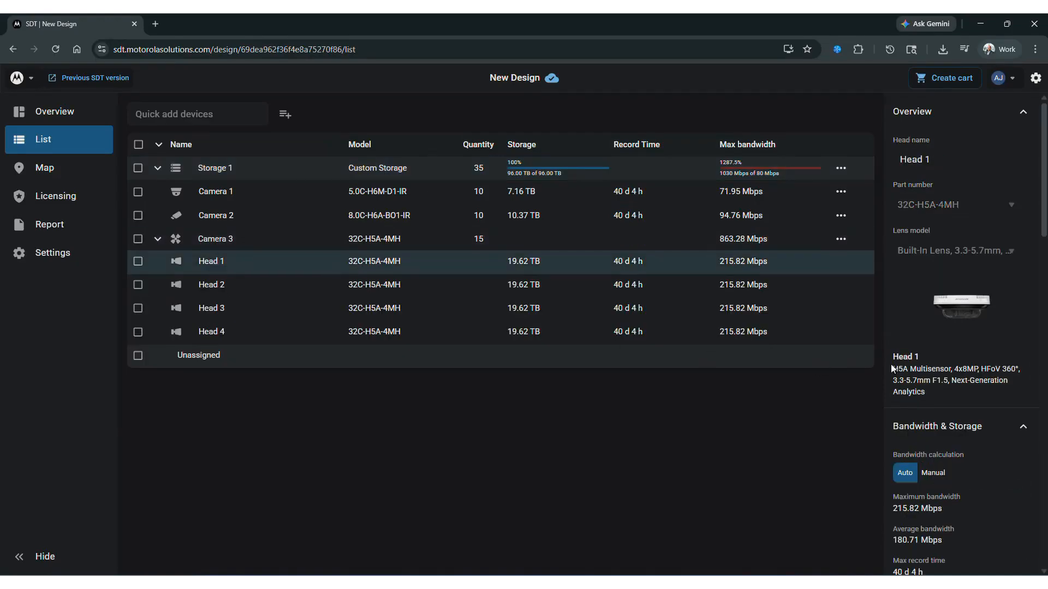
{"action": "scroll", "coordinate": [943, 376], "scroll_direction": "down", "scroll_amount": 2}
{"action": "scroll", "coordinate": [942, 378], "scroll_direction": "down", "scroll_amount": 3}
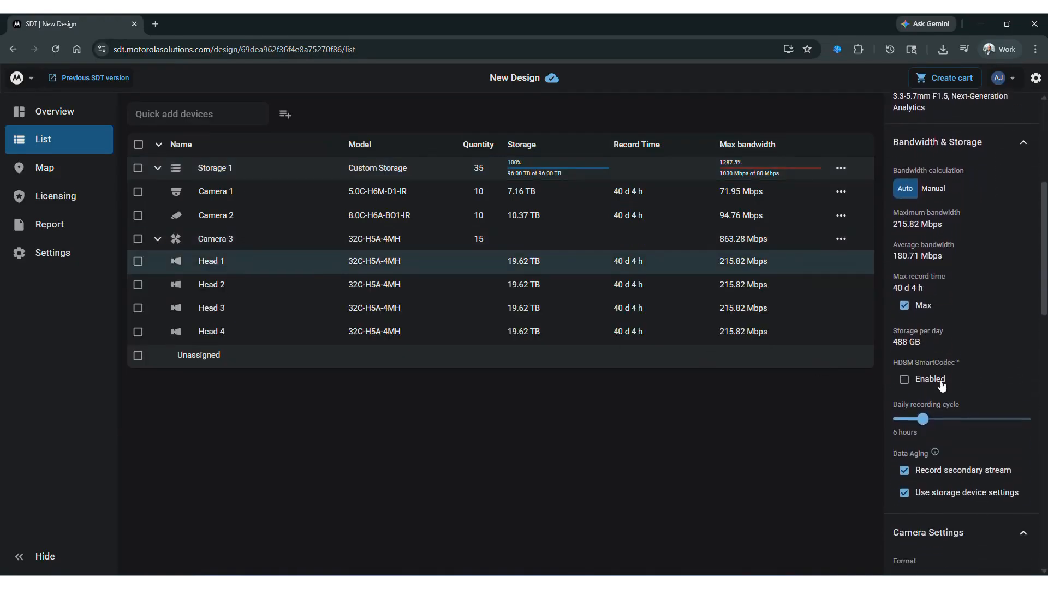
{"action": "left_click_drag", "start_coordinate": [921, 415], "coordinate": [939, 416]}
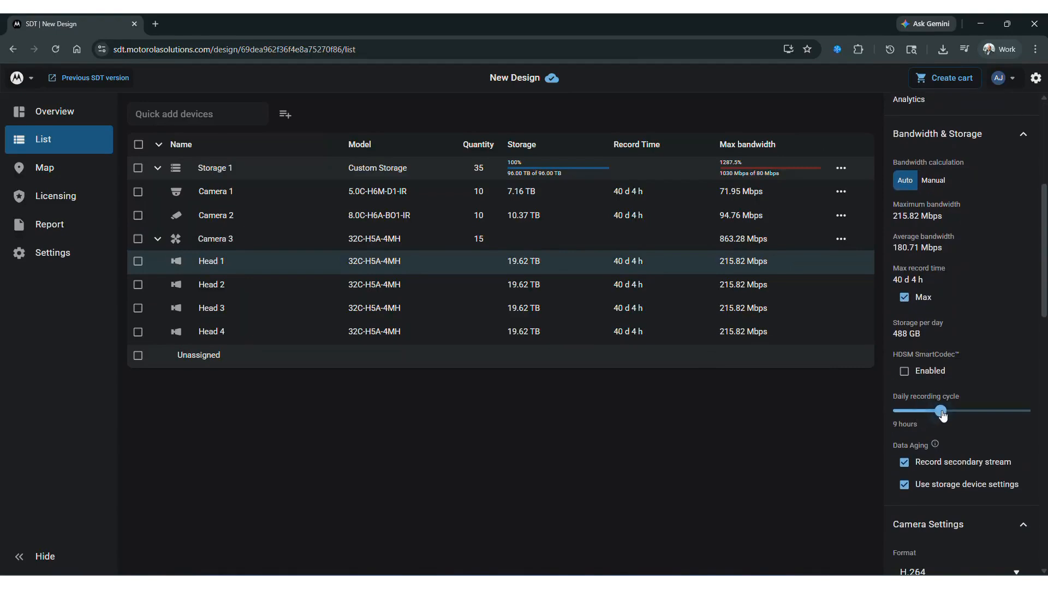
{"action": "scroll", "coordinate": [948, 428], "scroll_direction": "down", "scroll_amount": 4}
{"action": "scroll", "coordinate": [948, 428], "scroll_direction": "down", "scroll_amount": 5}
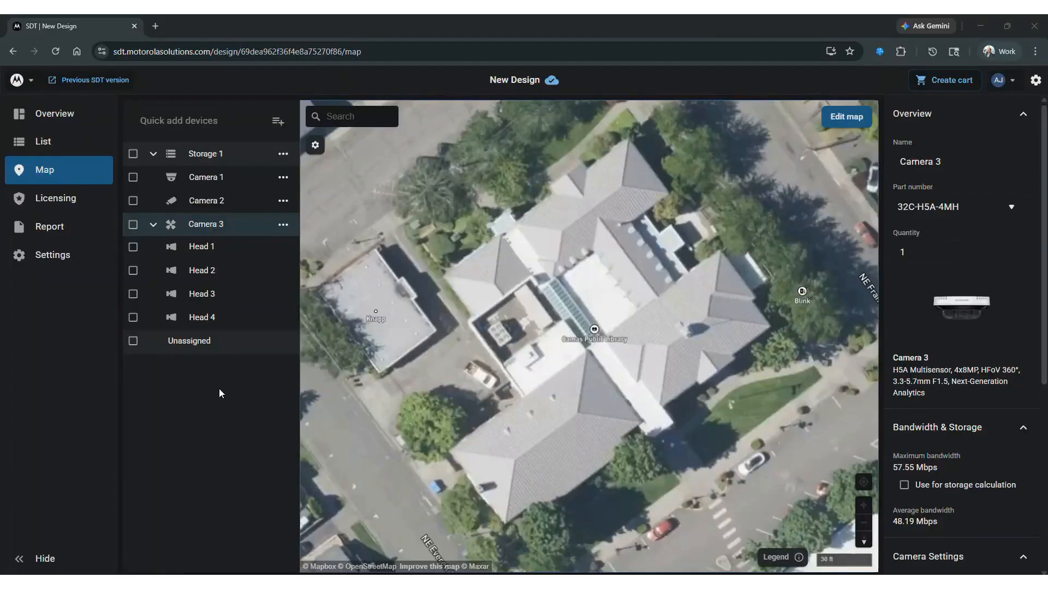
Step: Switch the map type to Default and back to Satellite
{"action": "left_click", "coordinate": [346, 117]}
{"action": "left_click", "coordinate": [315, 145]}
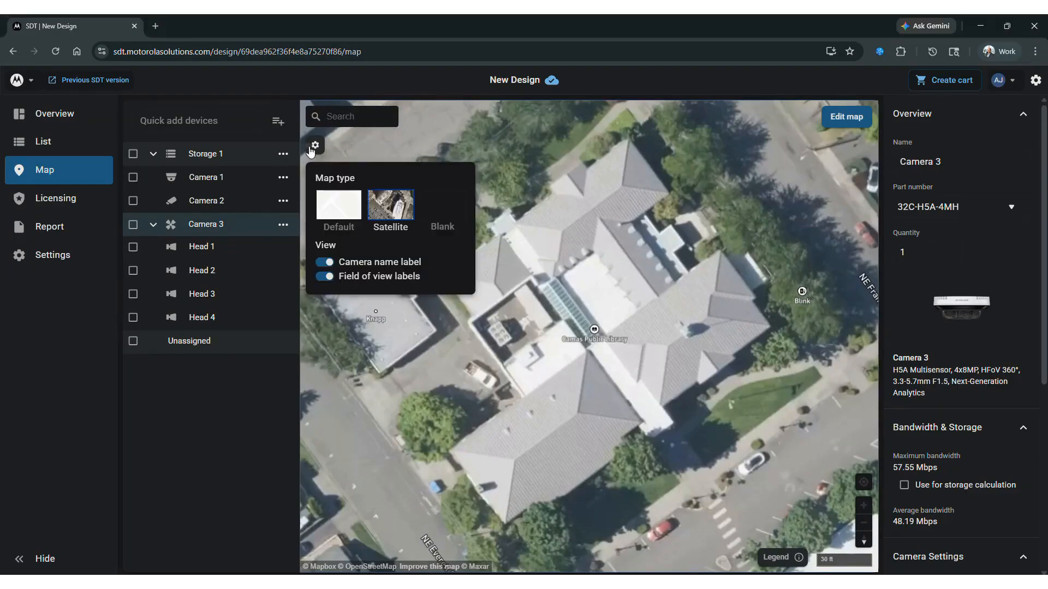
{"action": "left_click", "coordinate": [332, 206]}
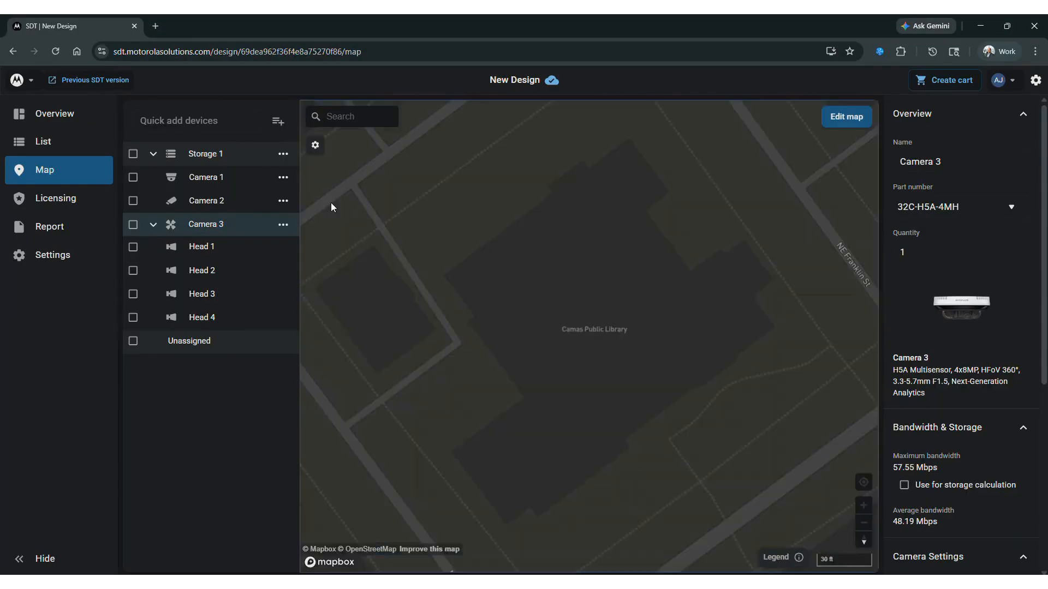
{"action": "left_click", "coordinate": [315, 144]}
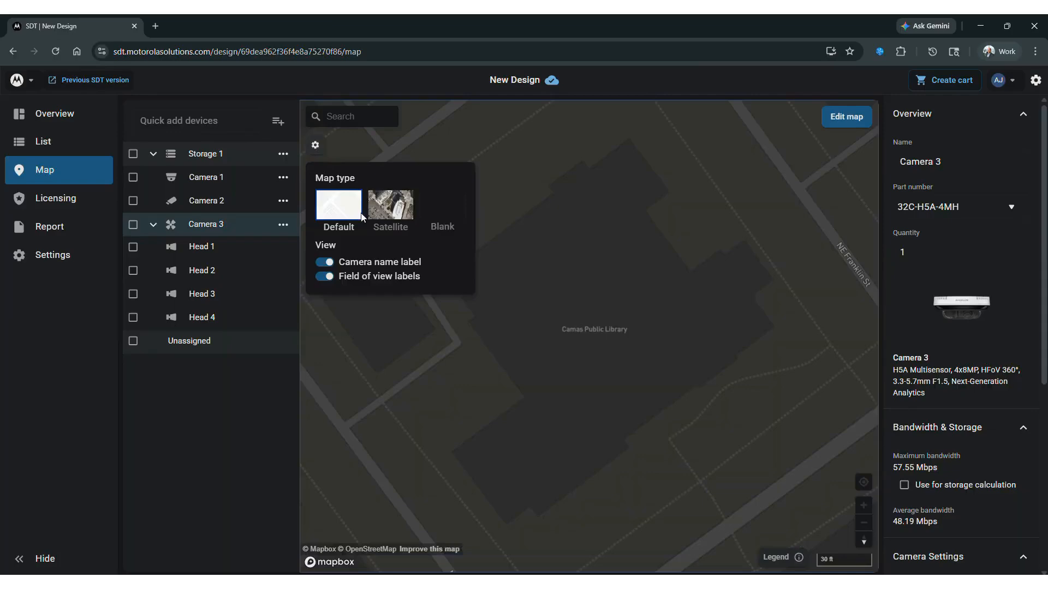
{"action": "left_click", "coordinate": [396, 208]}
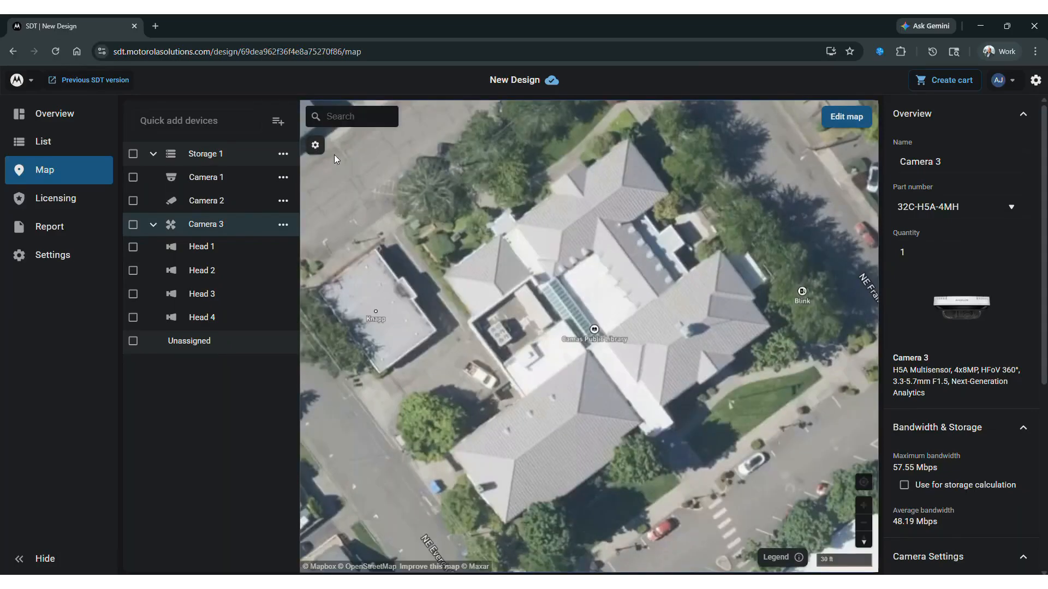
{"action": "left_click", "coordinate": [314, 145]}
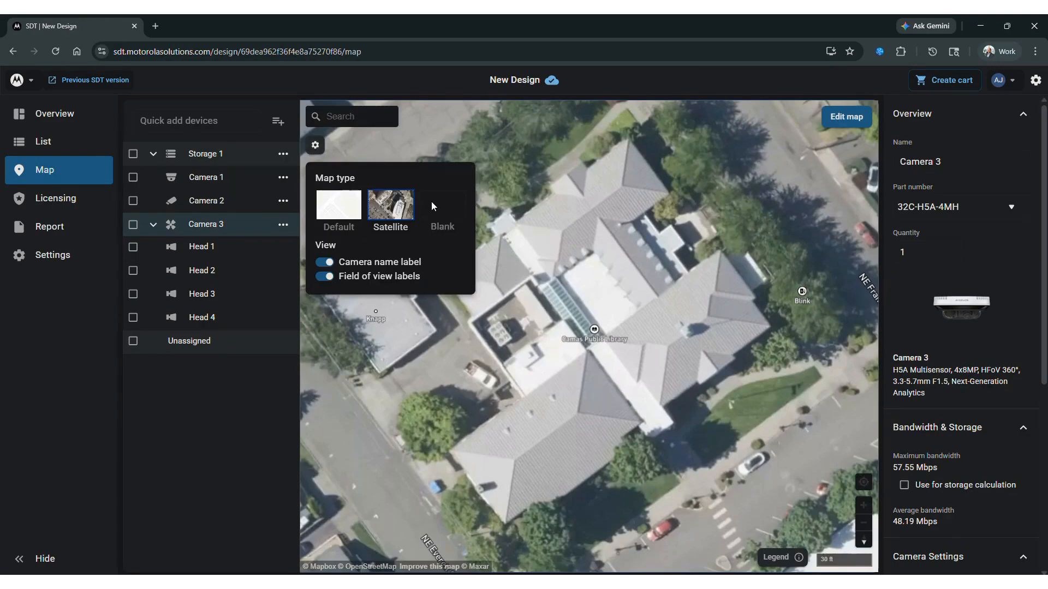
{"action": "left_click", "coordinate": [316, 146]}
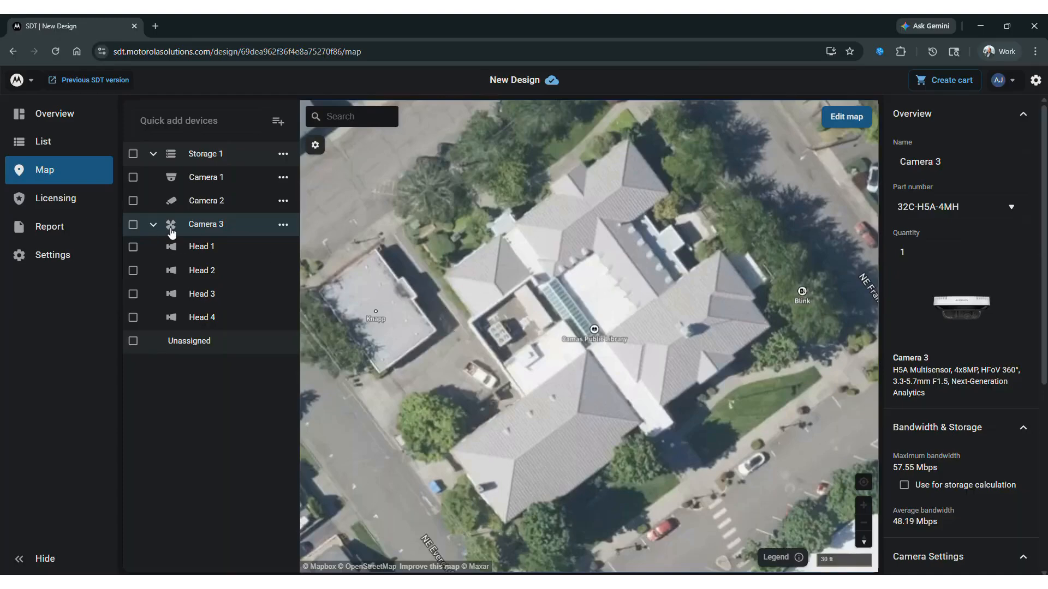
Step: Place Camera 3 at the east corner of the library building and extend the range of its southwest-facing head
{"action": "mouse_move", "coordinate": [191, 227]}
{"action": "left_mouse_down"}
{"action": "mouse_move", "coordinate": [496, 334]}
{"action": "mouse_move", "coordinate": [771, 337]}
{"action": "mouse_move", "coordinate": [772, 328]}
{"action": "left_mouse_up"}
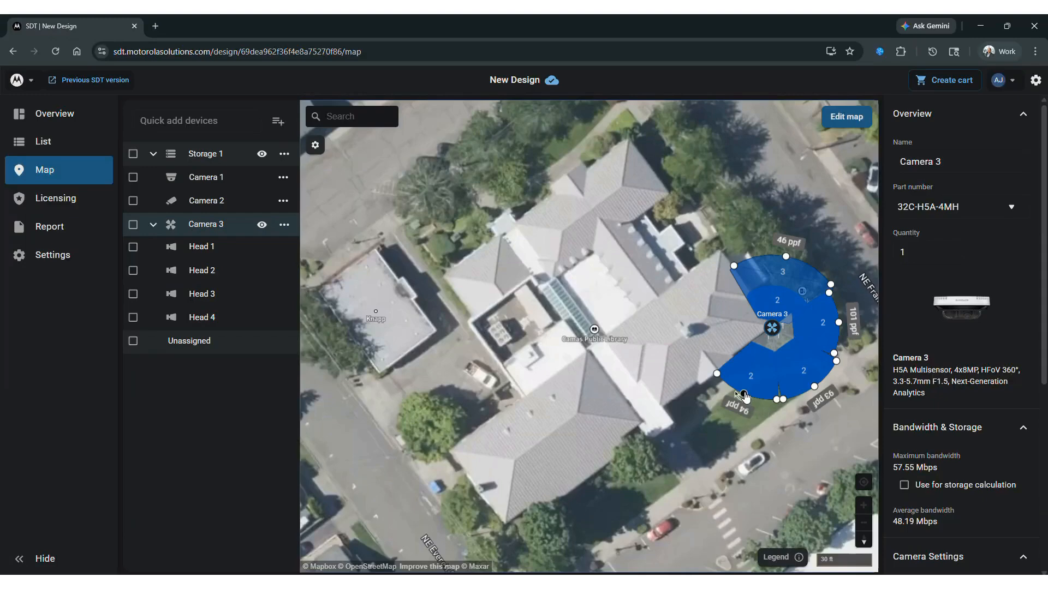
{"action": "mouse_move", "coordinate": [744, 395]}
{"action": "left_mouse_down"}
{"action": "mouse_move", "coordinate": [724, 438]}
{"action": "mouse_move", "coordinate": [739, 408]}
{"action": "left_mouse_up"}
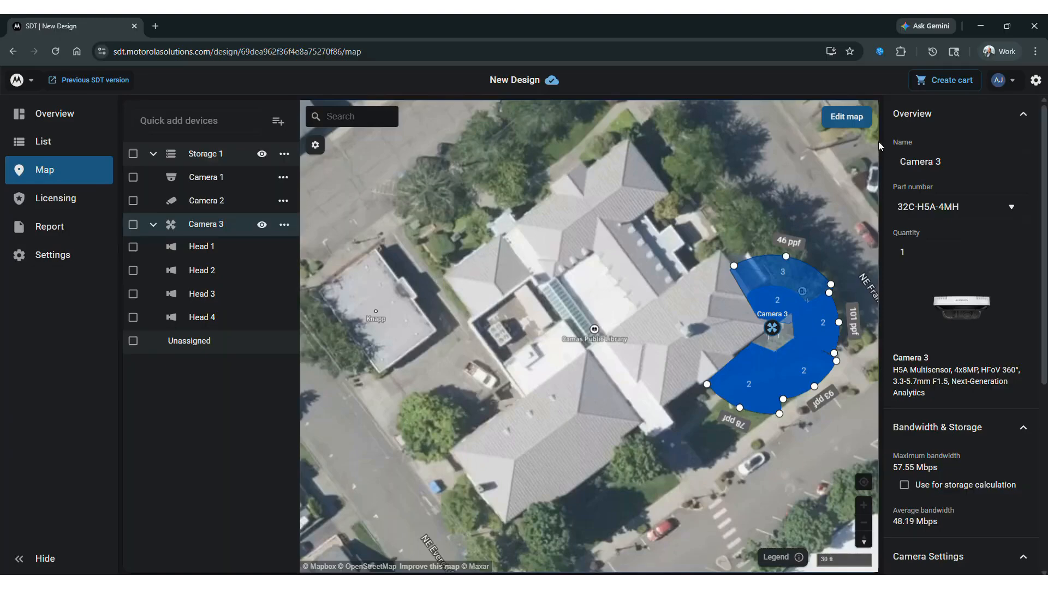
Step: Start editing the map and add a building named Library
{"action": "left_click", "coordinate": [848, 121]}
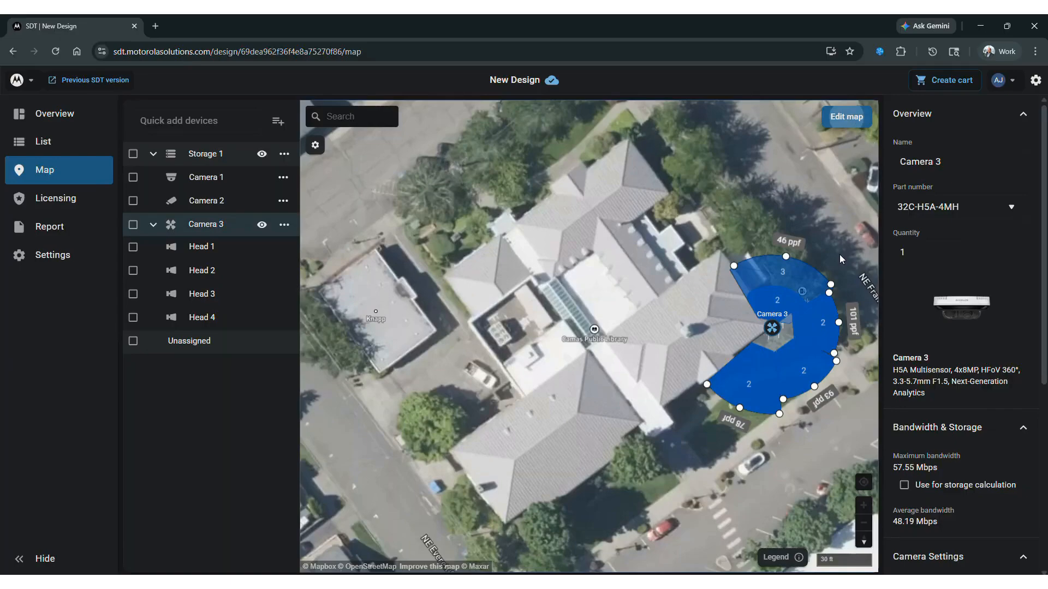
{"action": "left_click", "coordinate": [846, 117]}
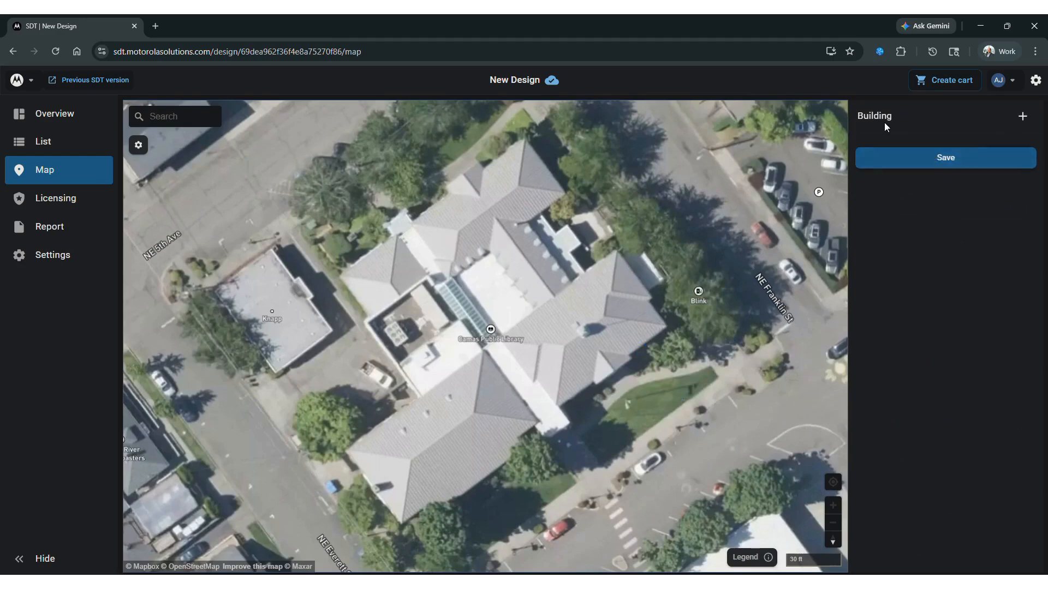
{"action": "left_click", "coordinate": [1022, 116]}
{"action": "left_click", "coordinate": [935, 158]}
{"action": "type", "text": "L"}
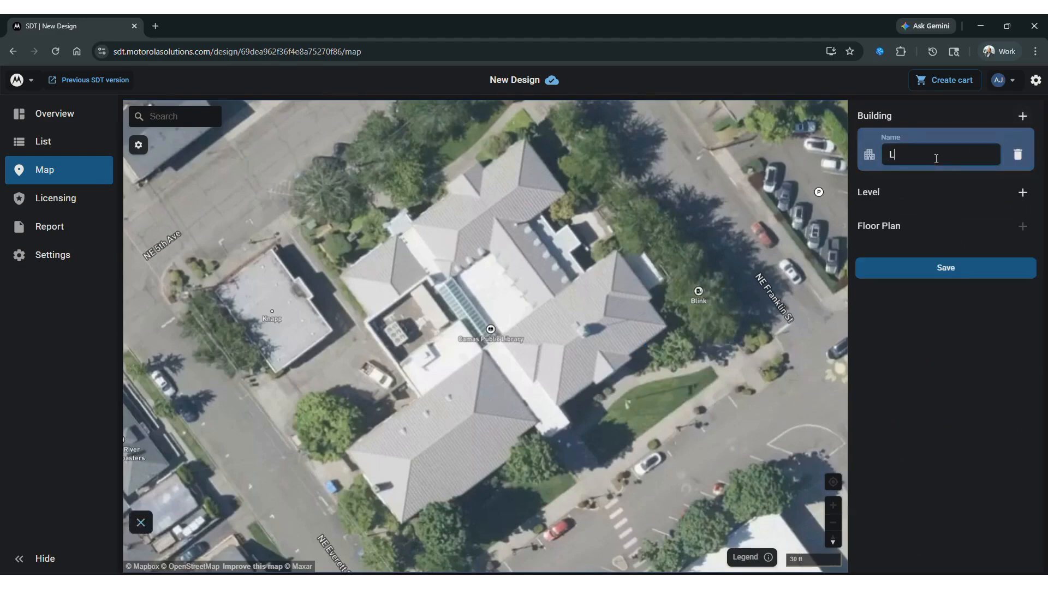
{"action": "type", "text": "ibrary"}
Step: Add a level named Floor 1 with label 1 to the Library building
{"action": "left_click", "coordinate": [1022, 192]}
{"action": "left_click", "coordinate": [904, 231]}
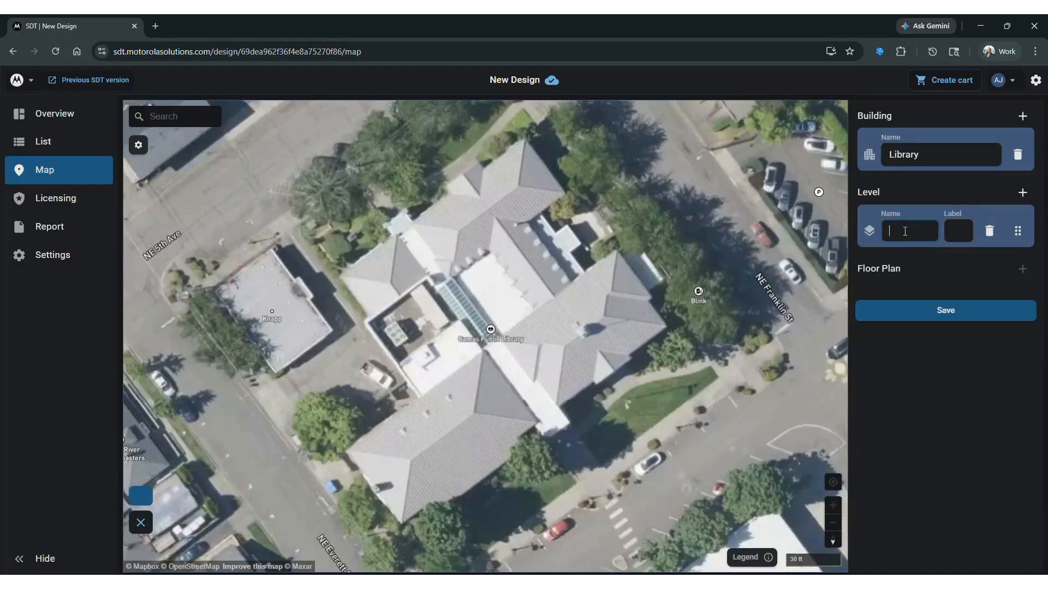
{"action": "type", "text": "F"}
{"action": "type", "text": "oo"}
{"action": "key", "text": "BackSpace"}
{"action": "key", "text": "BackSpace"}
{"action": "type", "text": "loor 1"}
{"action": "key", "text": "Tab"}
{"action": "type", "text": "1"}
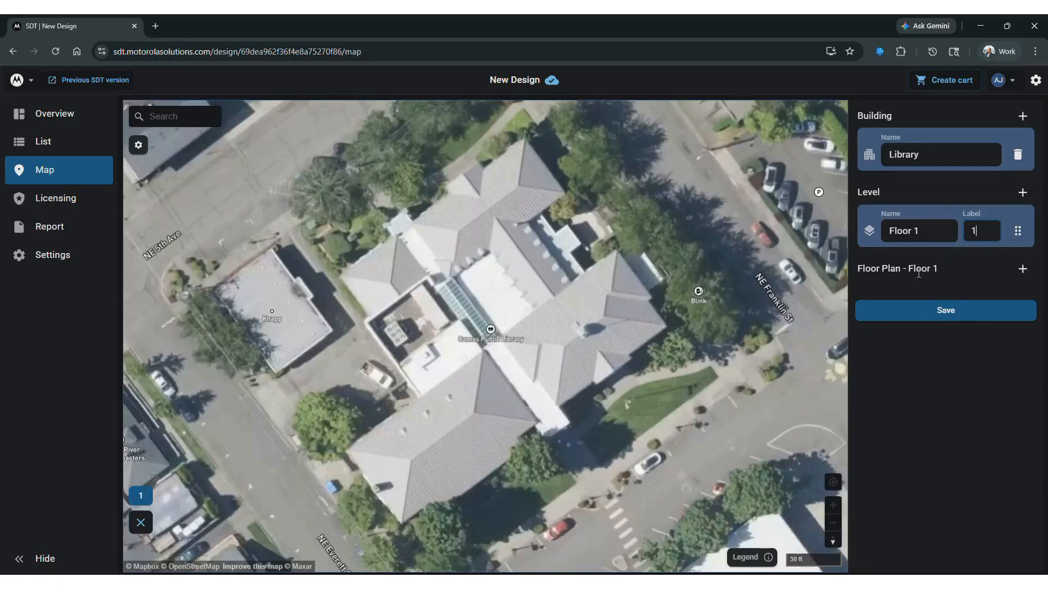
Step: Add Library Main Floor.png as the Floor 1 floor plan, using the current image and manual scaling
{"action": "left_click", "coordinate": [1022, 271]}
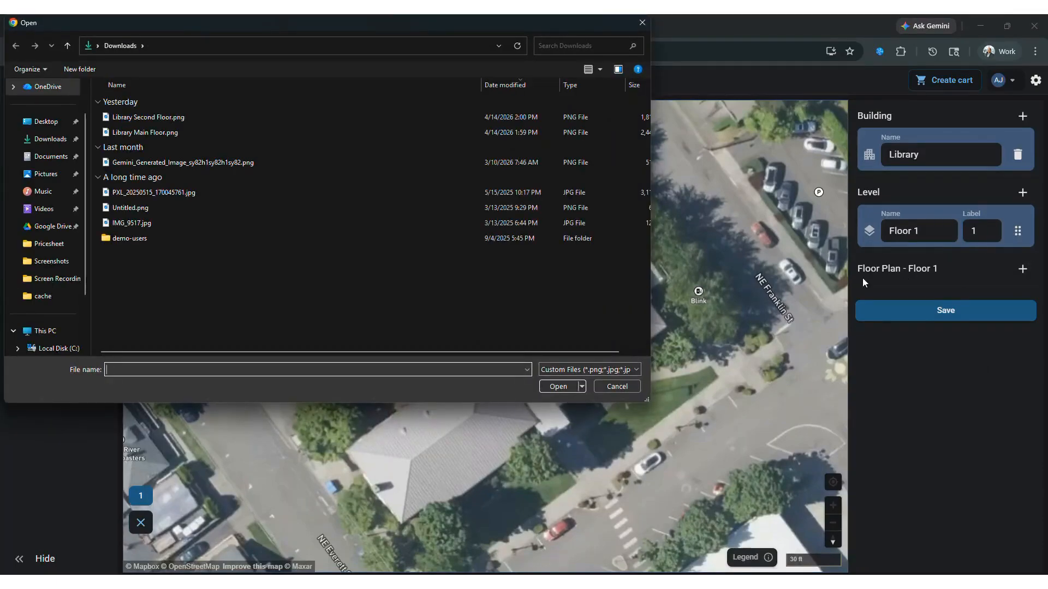
{"action": "double_click", "coordinate": [145, 133]}
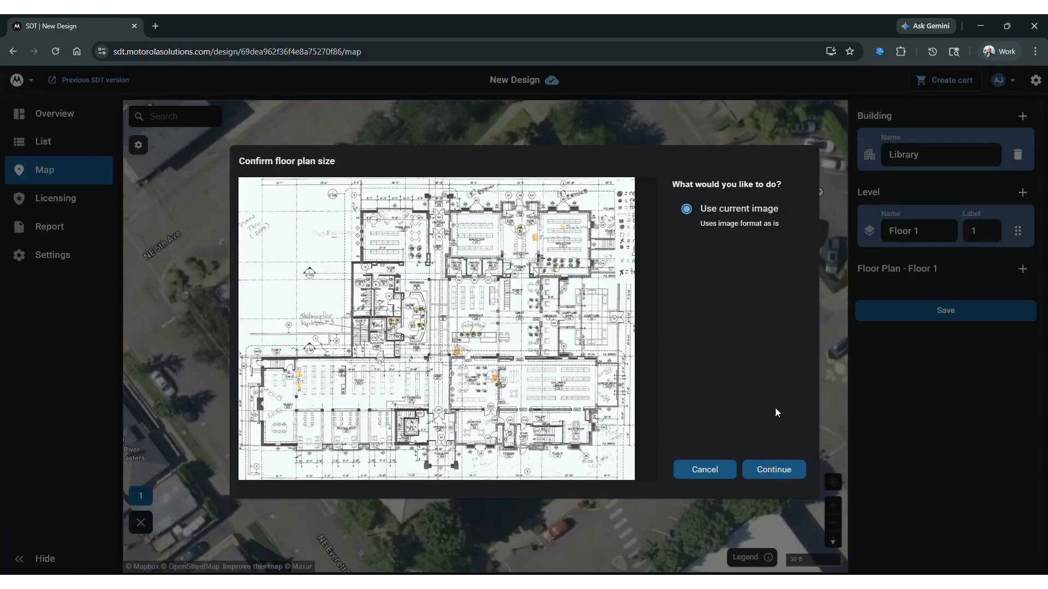
{"action": "left_click", "coordinate": [772, 474]}
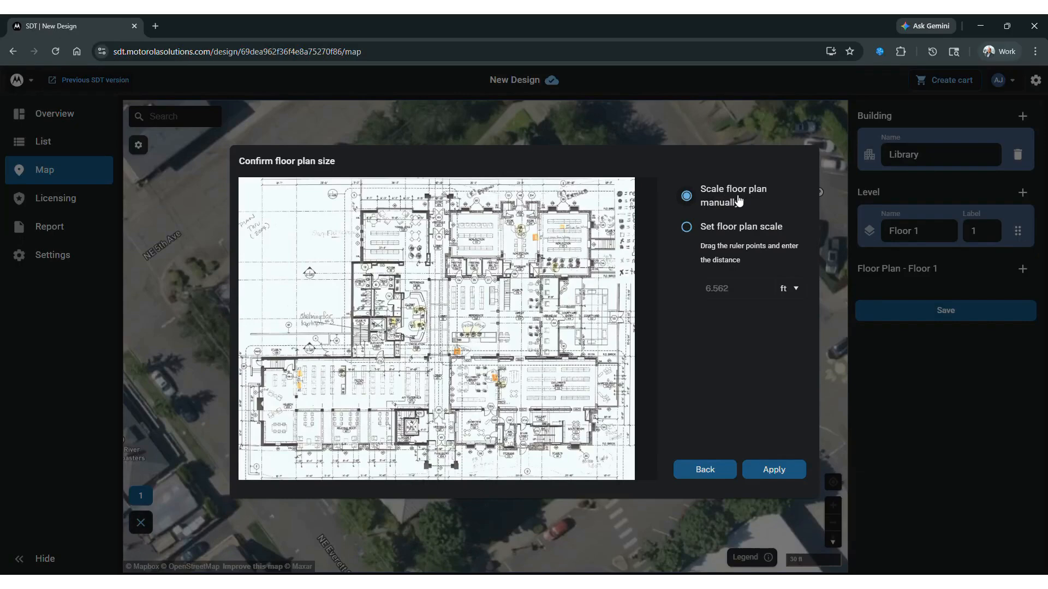
{"action": "left_click", "coordinate": [686, 228]}
{"action": "mouse_move", "coordinate": [318, 256]}
{"action": "left_mouse_down"}
{"action": "mouse_move", "coordinate": [333, 256]}
{"action": "mouse_move", "coordinate": [321, 256]}
{"action": "left_mouse_up"}
{"action": "left_click", "coordinate": [689, 199]}
{"action": "left_click", "coordinate": [766, 476]}
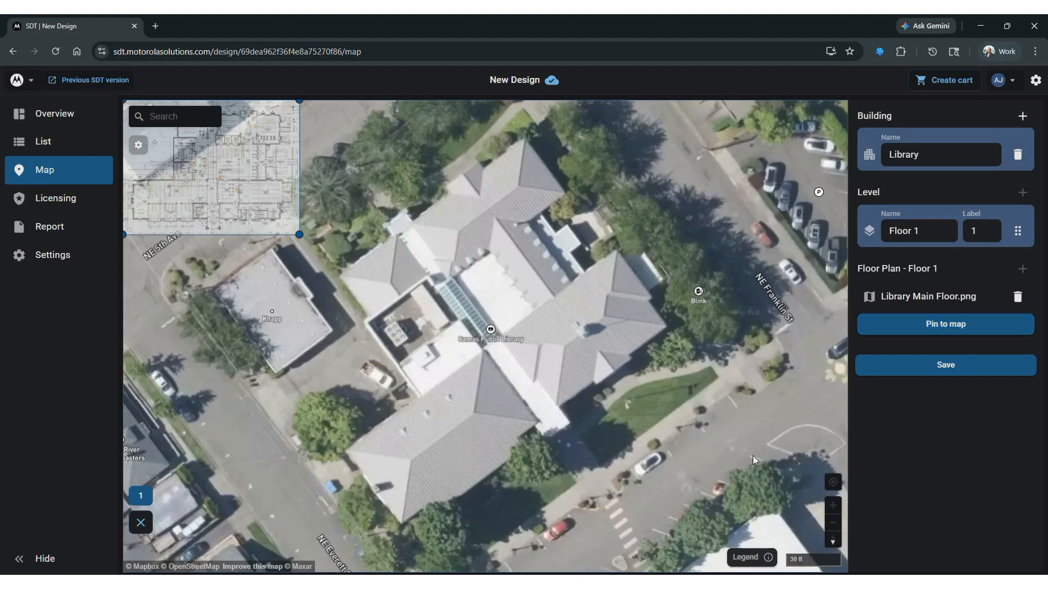
Step: Move, rotate and enlarge the Floor 1 plan to match the library roof, then pin it to the map and save
{"action": "left_click_drag", "start_coordinate": [208, 172], "coordinate": [465, 308]}
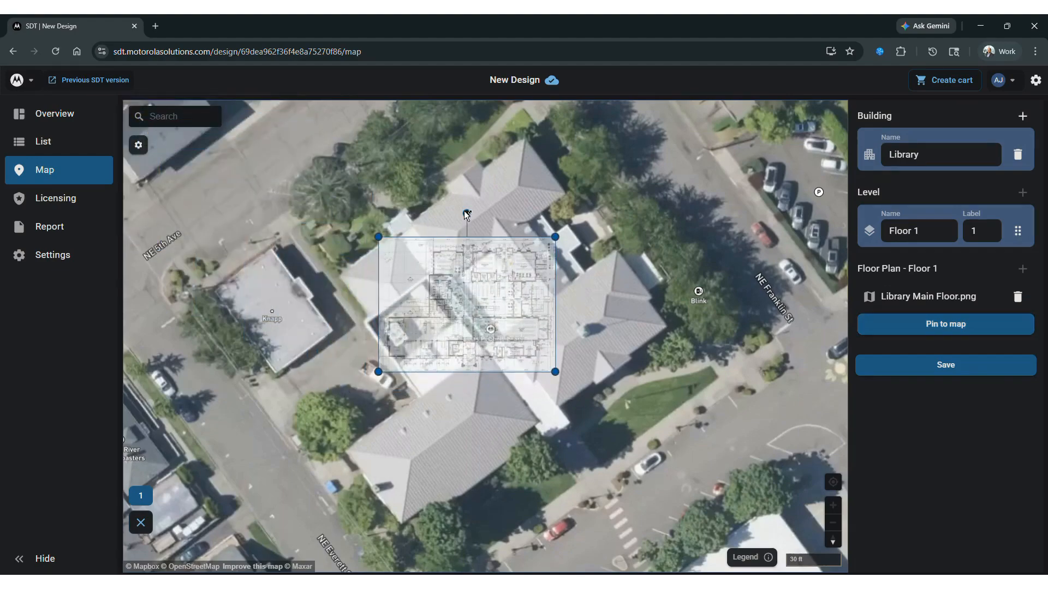
{"action": "left_click_drag", "start_coordinate": [467, 214], "coordinate": [419, 242]}
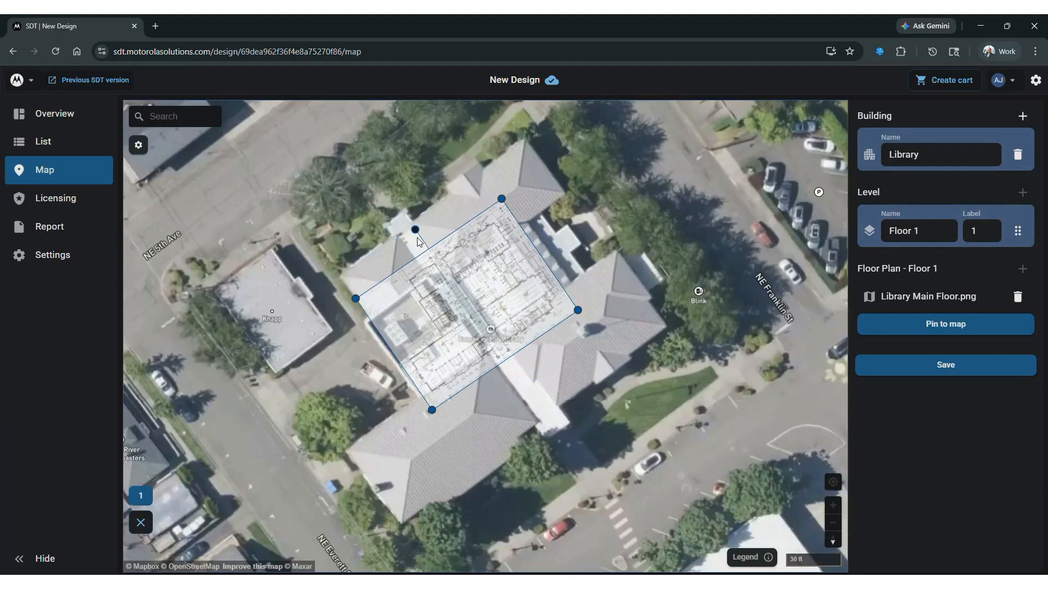
{"action": "left_click_drag", "start_coordinate": [501, 197], "coordinate": [565, 123]}
{"action": "left_click_drag", "start_coordinate": [416, 457], "coordinate": [403, 570]}
{"action": "left_click_drag", "start_coordinate": [440, 371], "coordinate": [456, 366]}
{"action": "left_click_drag", "start_coordinate": [385, 192], "coordinate": [384, 195]}
{"action": "left_click_drag", "start_coordinate": [409, 528], "coordinate": [404, 545]}
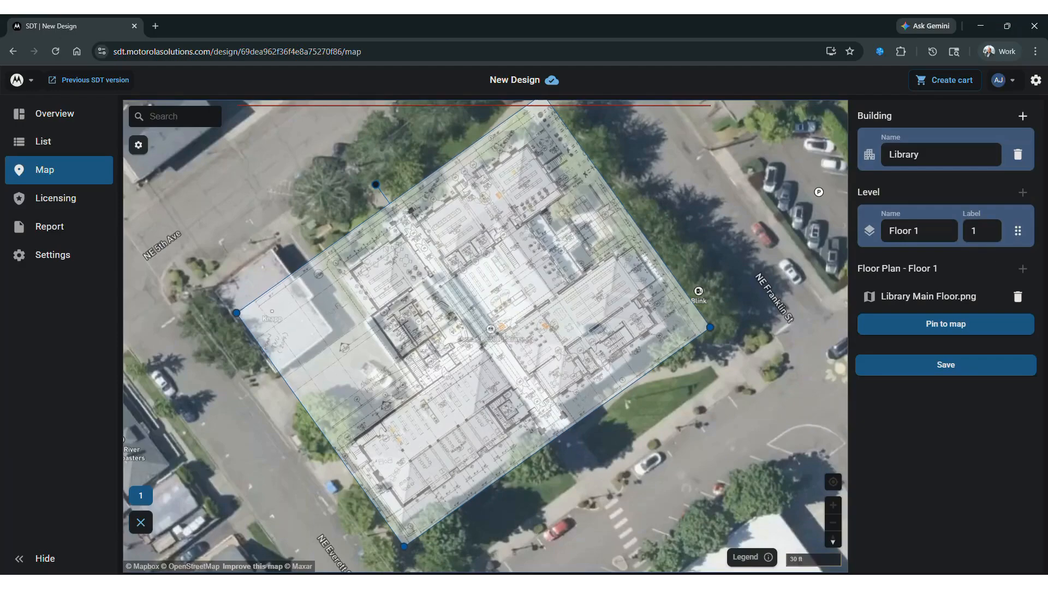
{"action": "left_click", "coordinate": [951, 324]}
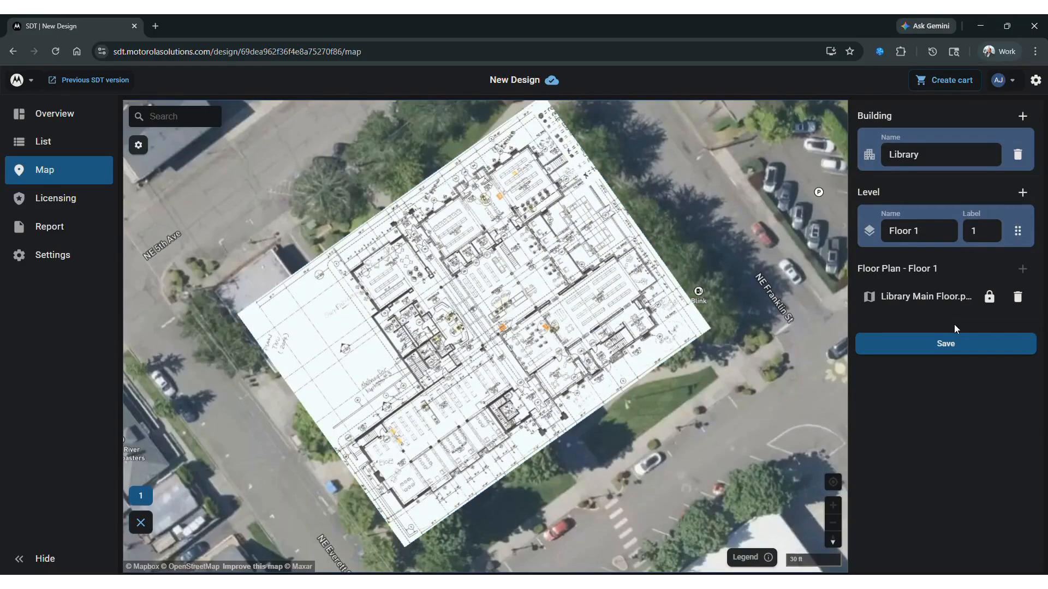
{"action": "left_click", "coordinate": [953, 345]}
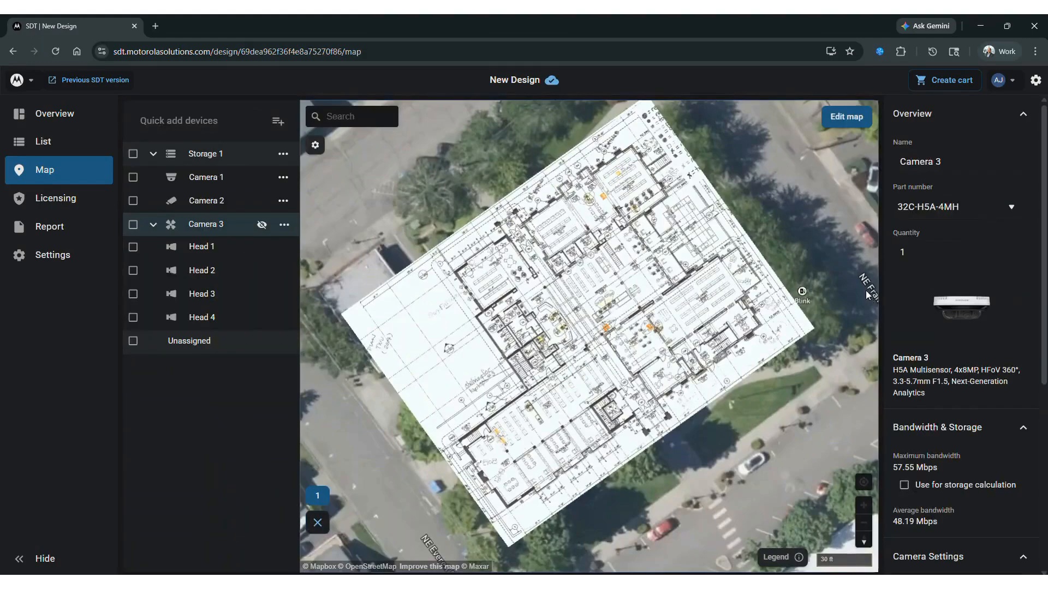
Step: Reopen map editing and add a second Library level named Floor 2 with label 2
{"action": "left_click", "coordinate": [842, 118]}
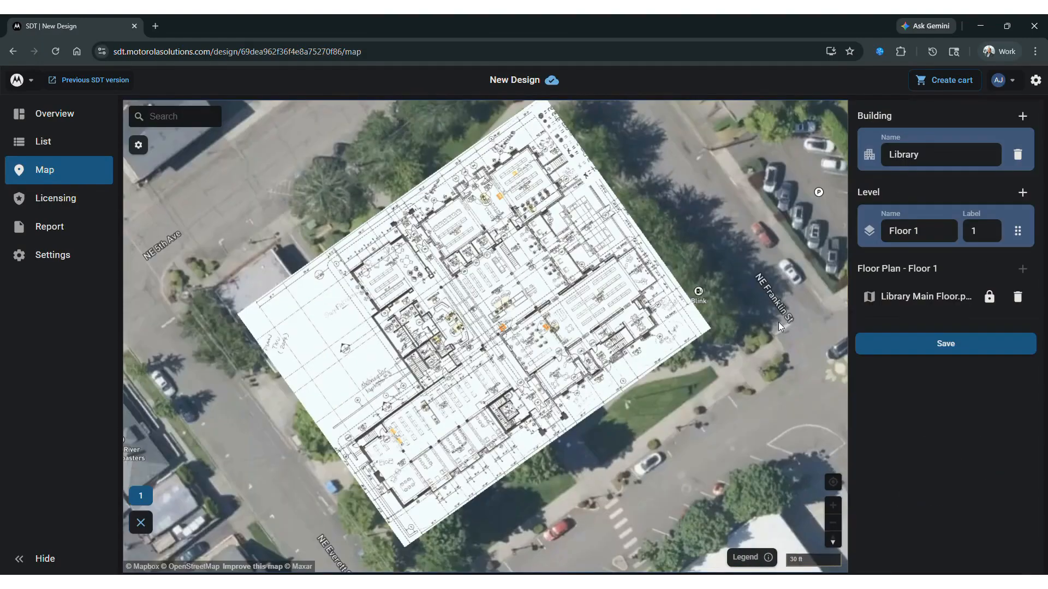
{"action": "left_click", "coordinate": [1022, 193]}
{"action": "left_click", "coordinate": [914, 231]}
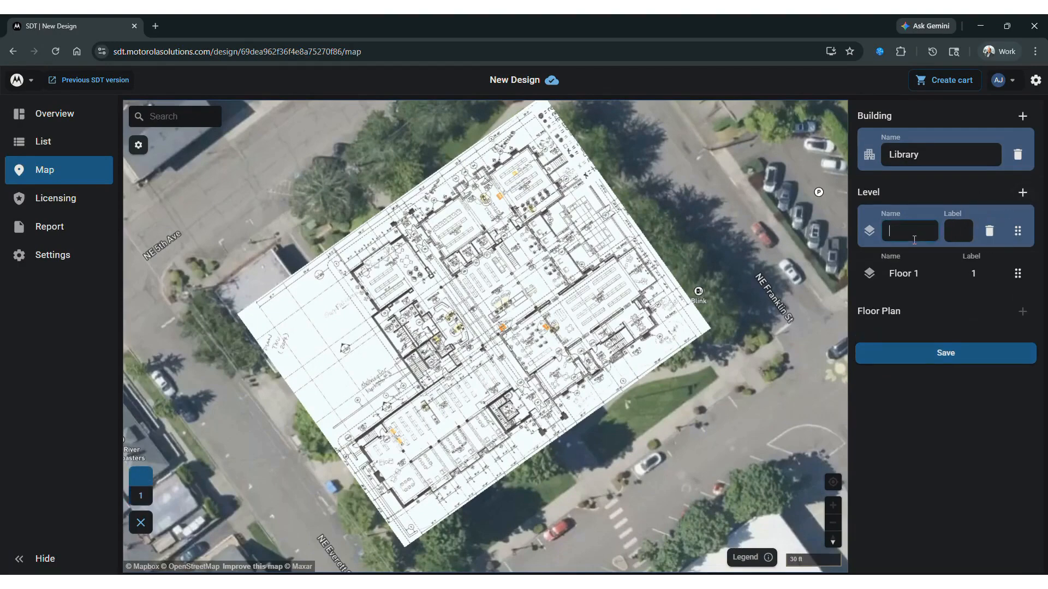
{"action": "type", "text": "Floor 2"}
{"action": "key", "text": "Tab"}
{"action": "type", "text": "2"}
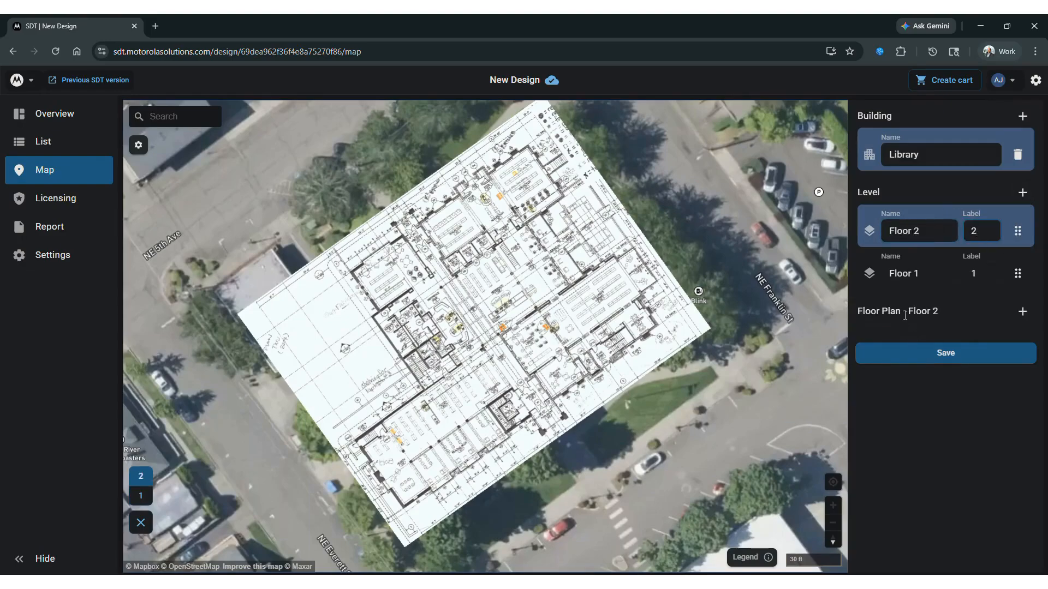
Step: Add Library Second Floor.png as the Floor 2 plan with manual scaling, pin it over the building and save
{"action": "left_click", "coordinate": [1022, 313]}
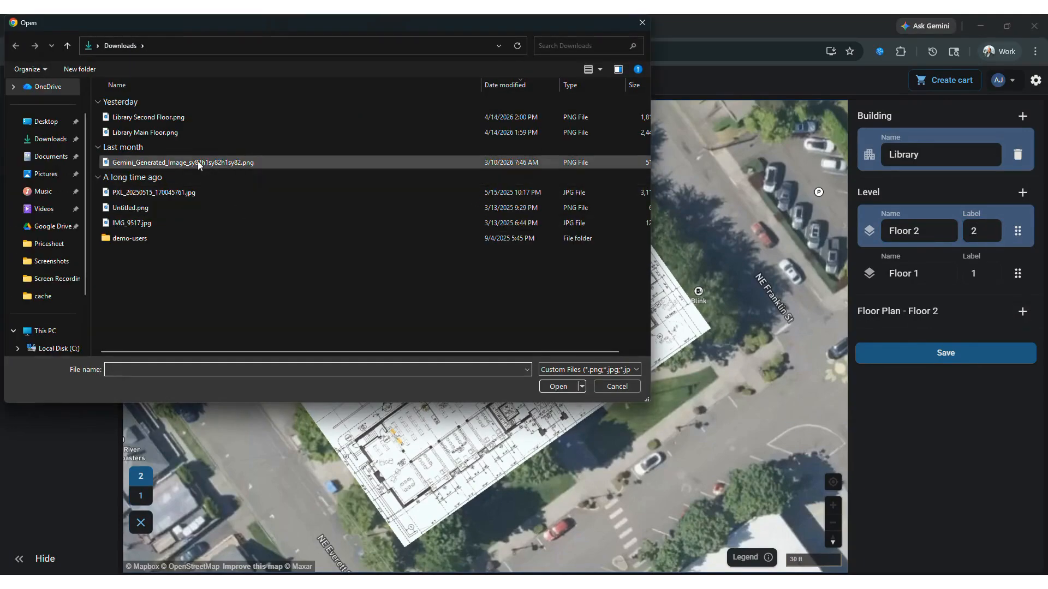
{"action": "double_click", "coordinate": [165, 118]}
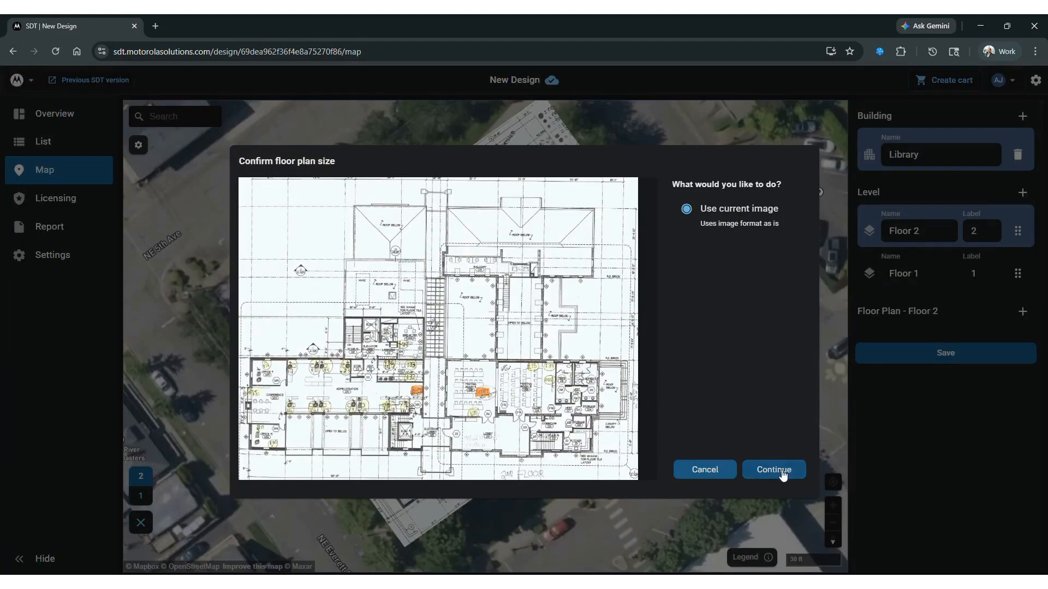
{"action": "left_click", "coordinate": [785, 477]}
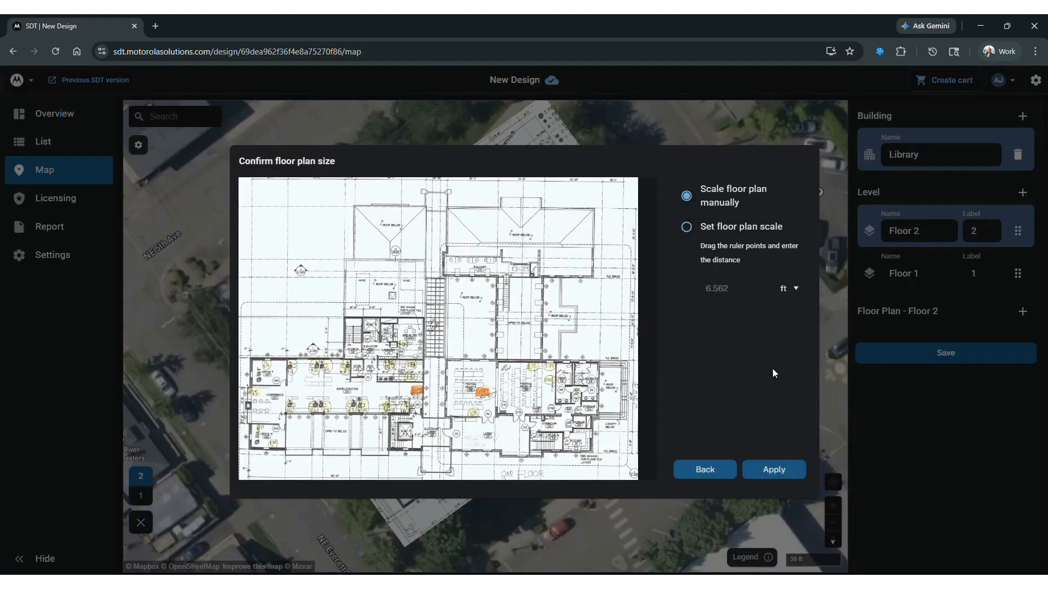
{"action": "left_click", "coordinate": [773, 471]}
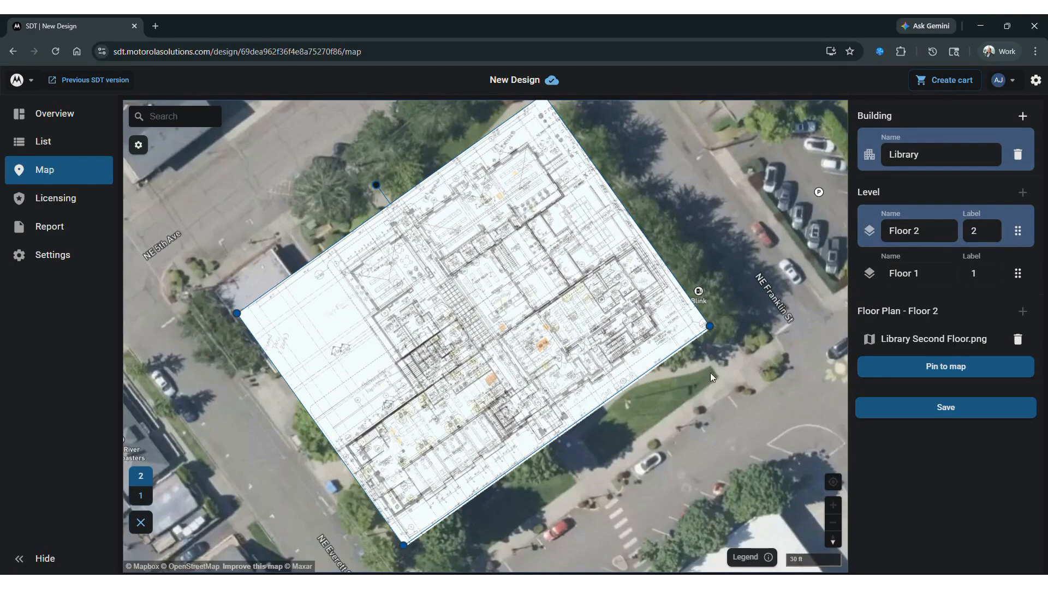
{"action": "left_click", "coordinate": [937, 370]}
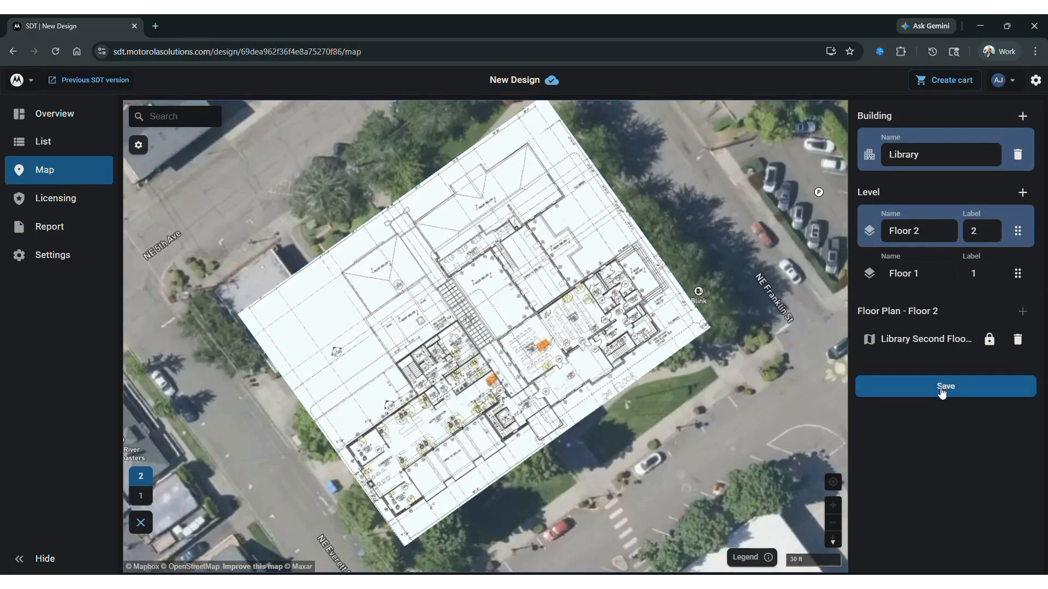
{"action": "left_click", "coordinate": [942, 389]}
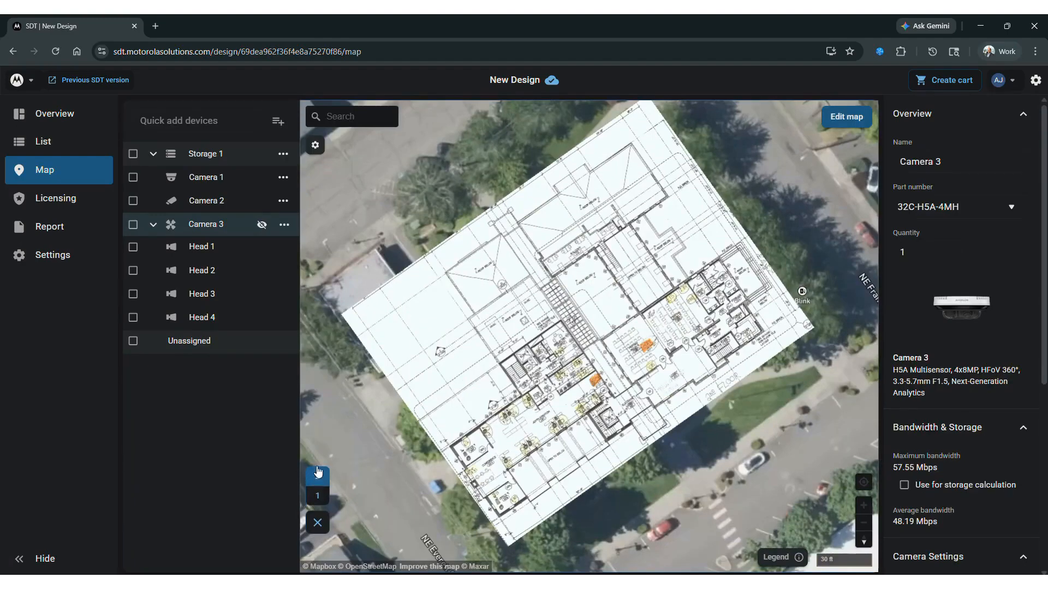
Step: Show level 1 and place Camera 1 in the library's southwest wing, with its field of view facing east
{"action": "left_click", "coordinate": [319, 497]}
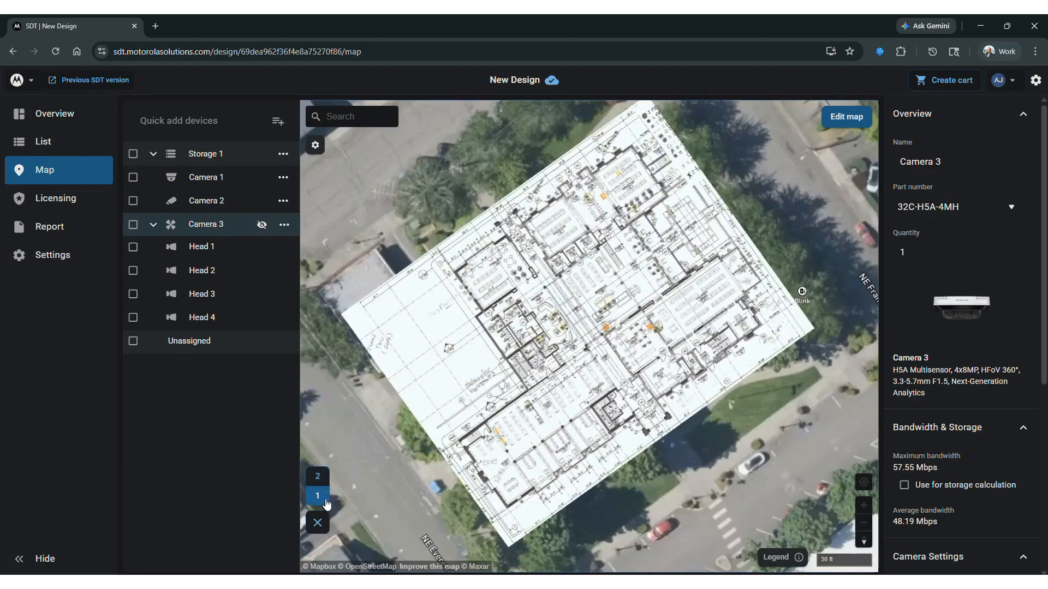
{"action": "scroll", "coordinate": [581, 425], "scroll_direction": "up", "scroll_amount": 3}
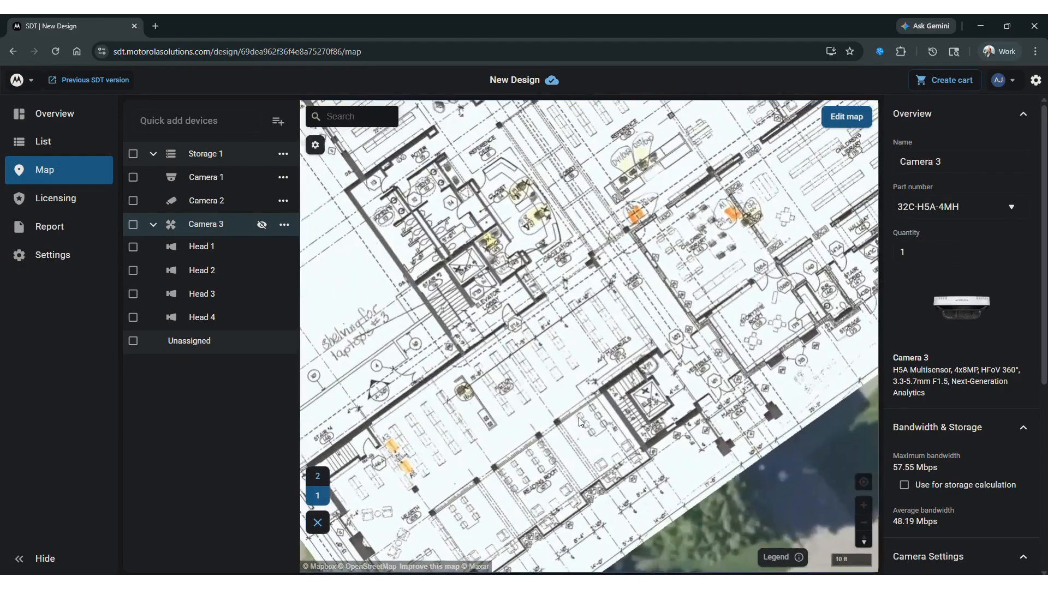
{"action": "scroll", "coordinate": [581, 424], "scroll_direction": "down", "scroll_amount": 1}
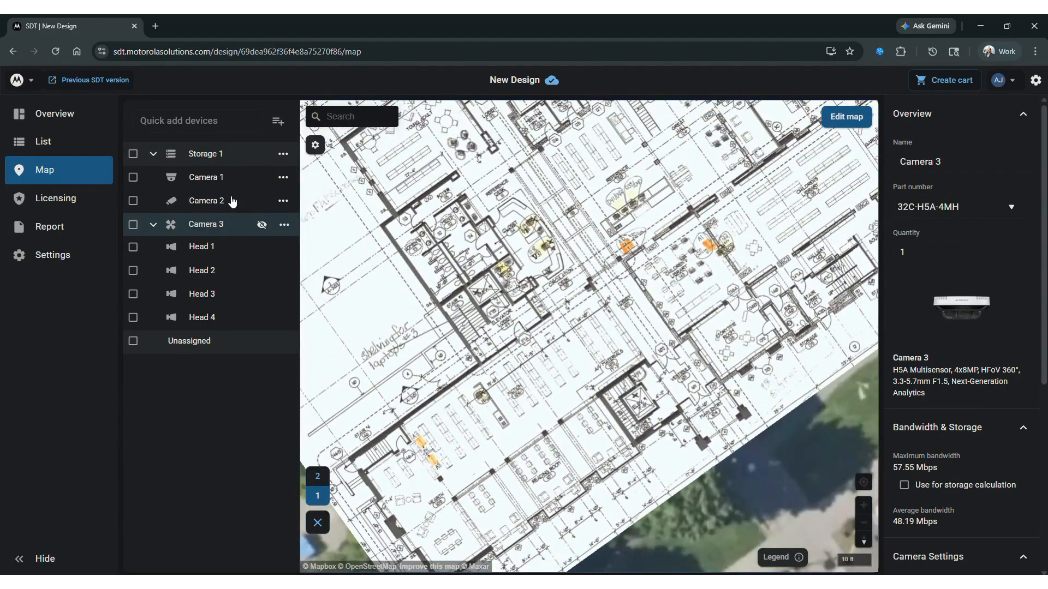
{"action": "left_click_drag", "start_coordinate": [199, 181], "coordinate": [567, 426]}
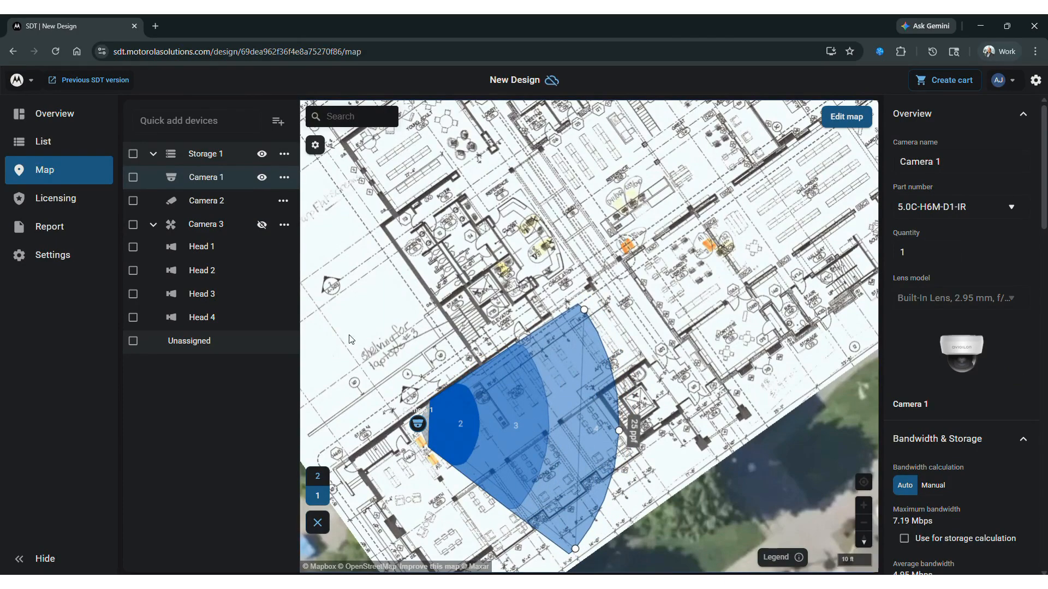
Step: Show level 2 and place Camera 2 in the southwest wing, with its field of view facing east across the administration area
{"action": "left_click", "coordinate": [318, 476]}
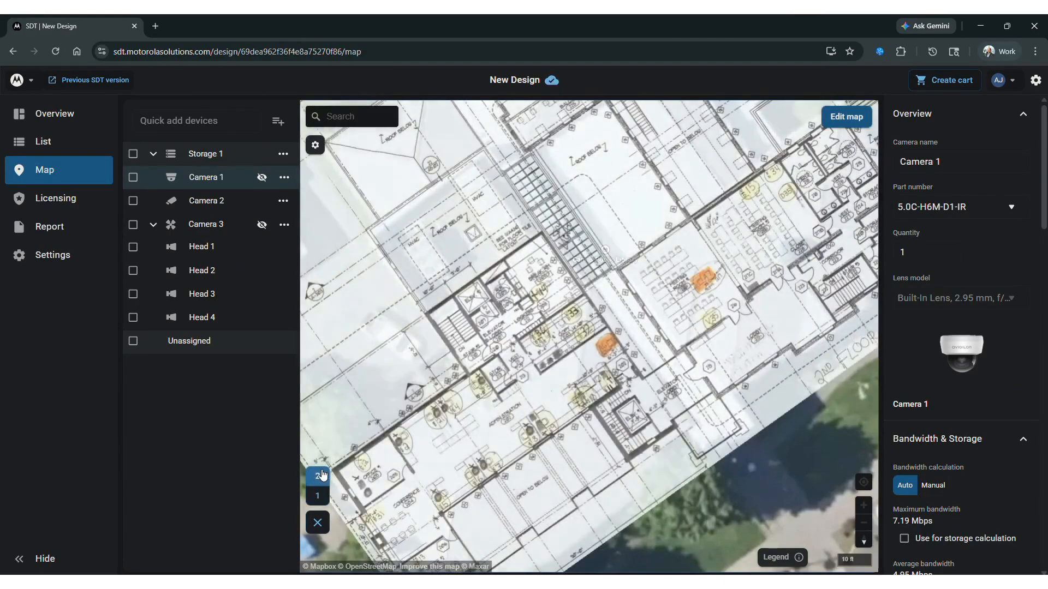
{"action": "left_click", "coordinate": [202, 203]}
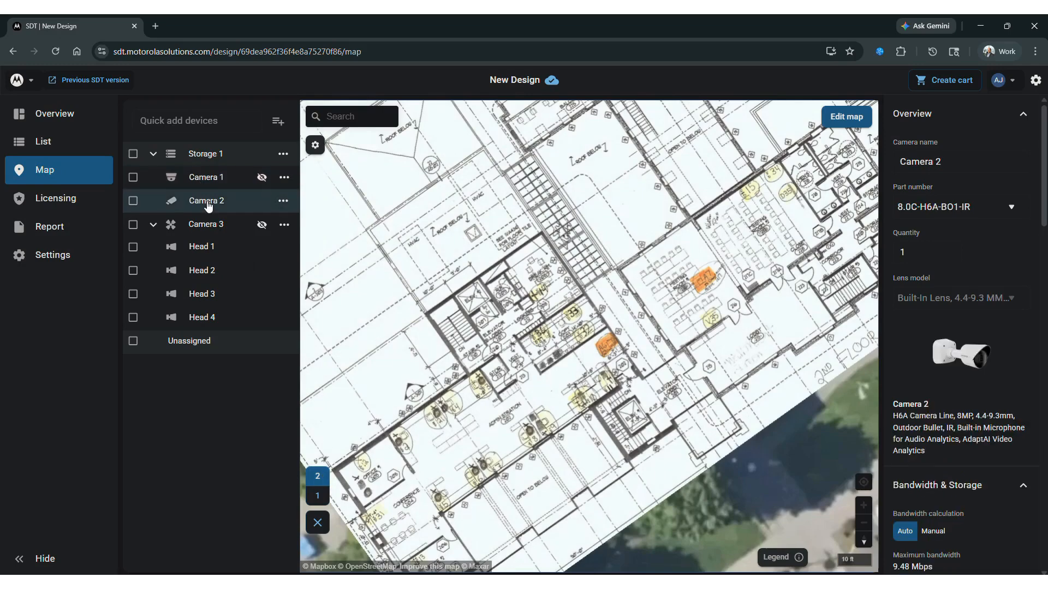
{"action": "left_click_drag", "start_coordinate": [204, 202], "coordinate": [630, 383]}
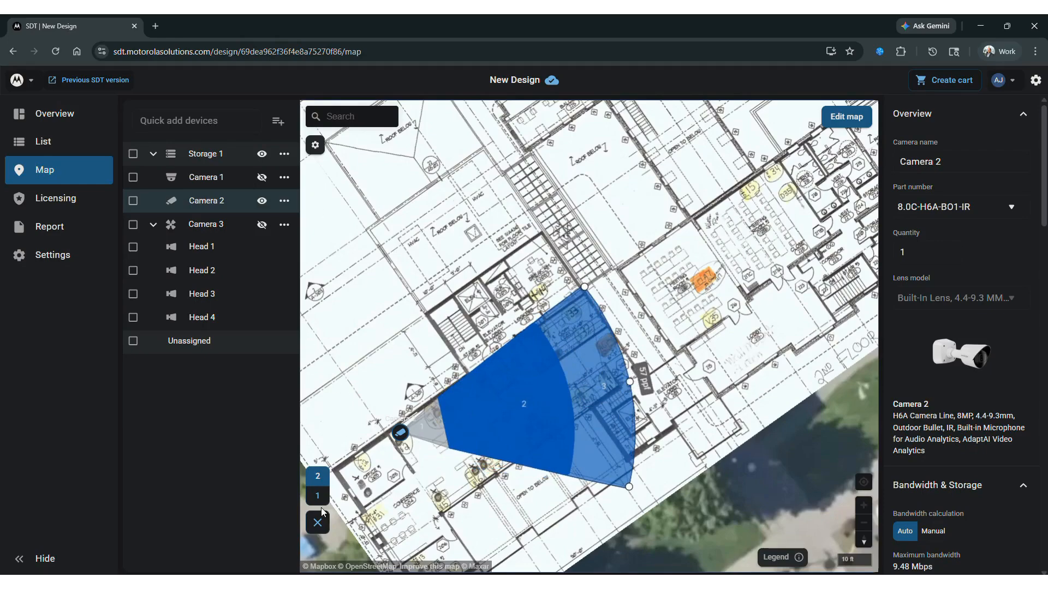
{"action": "scroll", "coordinate": [398, 259], "scroll_direction": "down", "scroll_amount": 5}
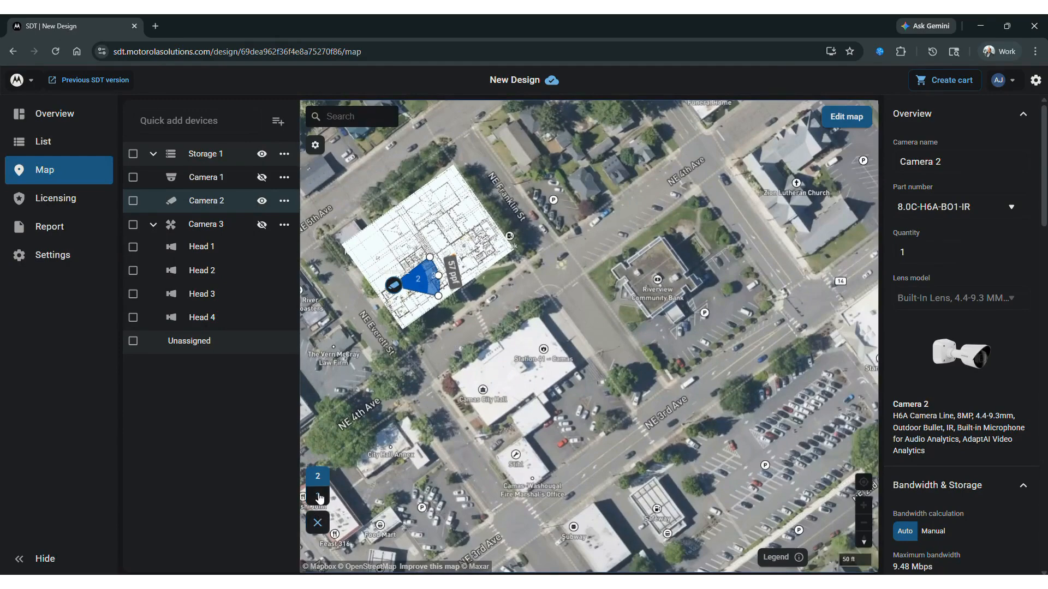
Step: Compare the camera coverage on levels 1 and 2 of the Library building, leaving and reopening its indoor view
{"action": "left_click", "coordinate": [319, 497]}
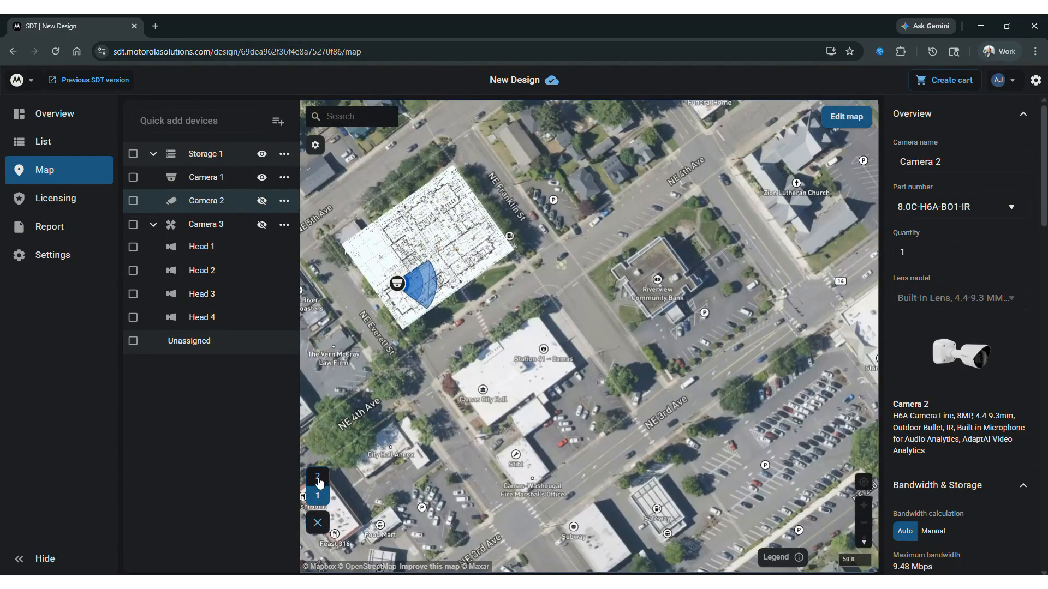
{"action": "left_click", "coordinate": [319, 478]}
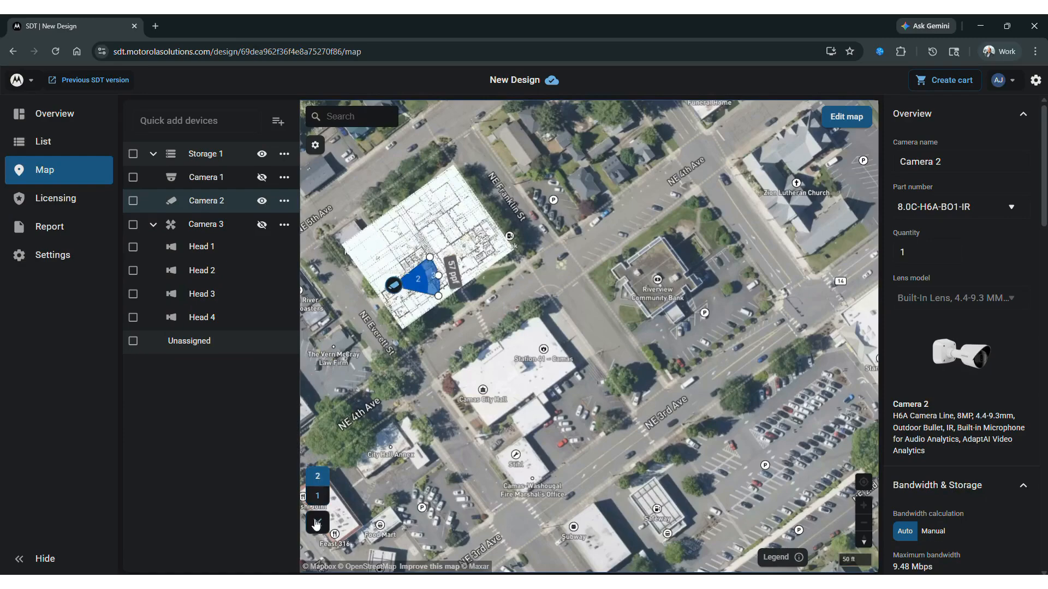
{"action": "left_click", "coordinate": [317, 524]}
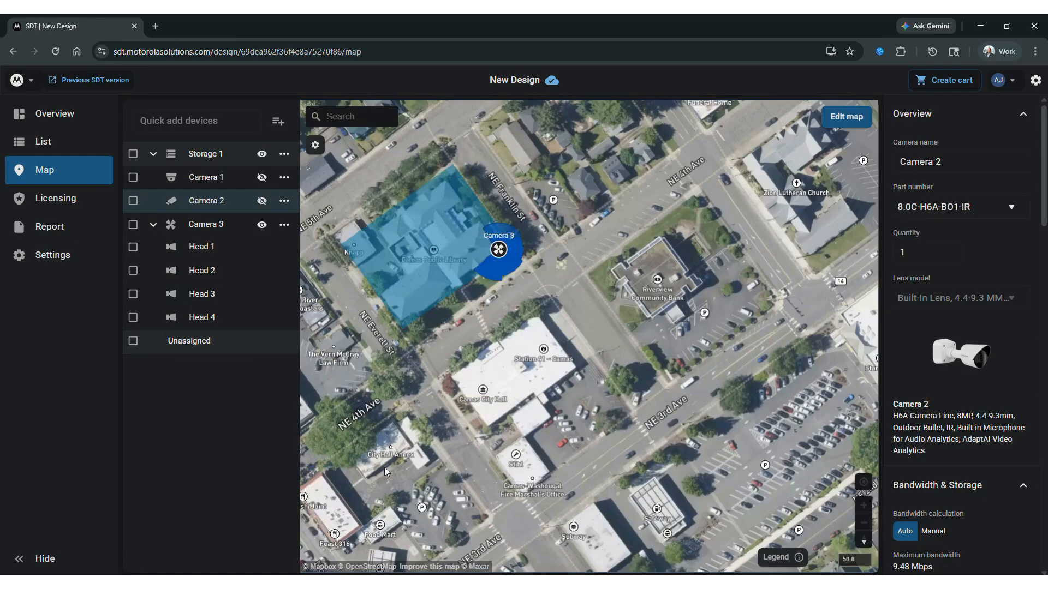
{"action": "left_click", "coordinate": [432, 216]}
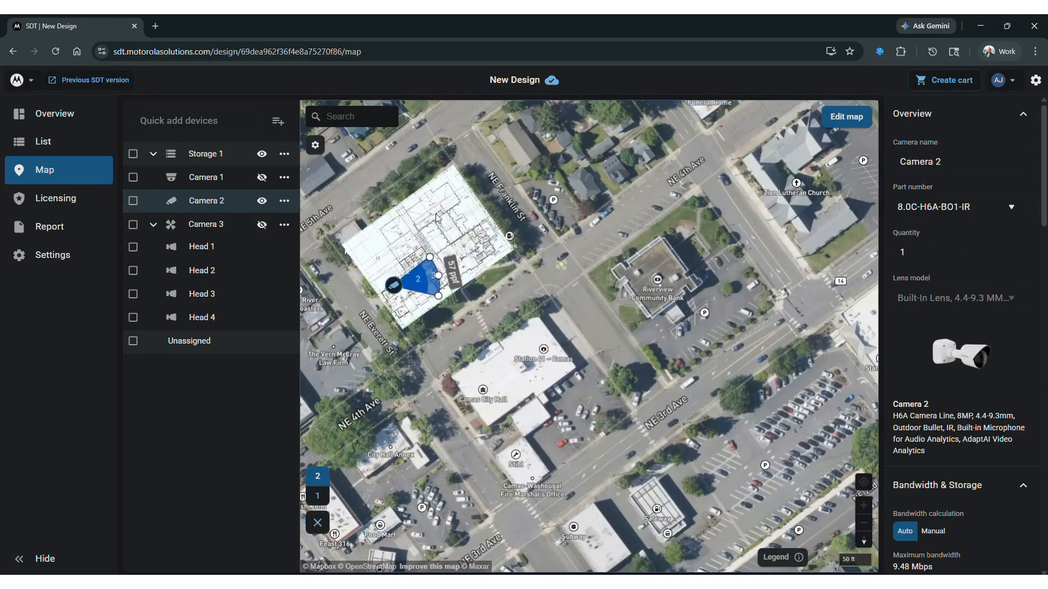
{"action": "left_click", "coordinate": [319, 500]}
{"action": "left_click", "coordinate": [318, 478]}
{"action": "left_click", "coordinate": [317, 496]}
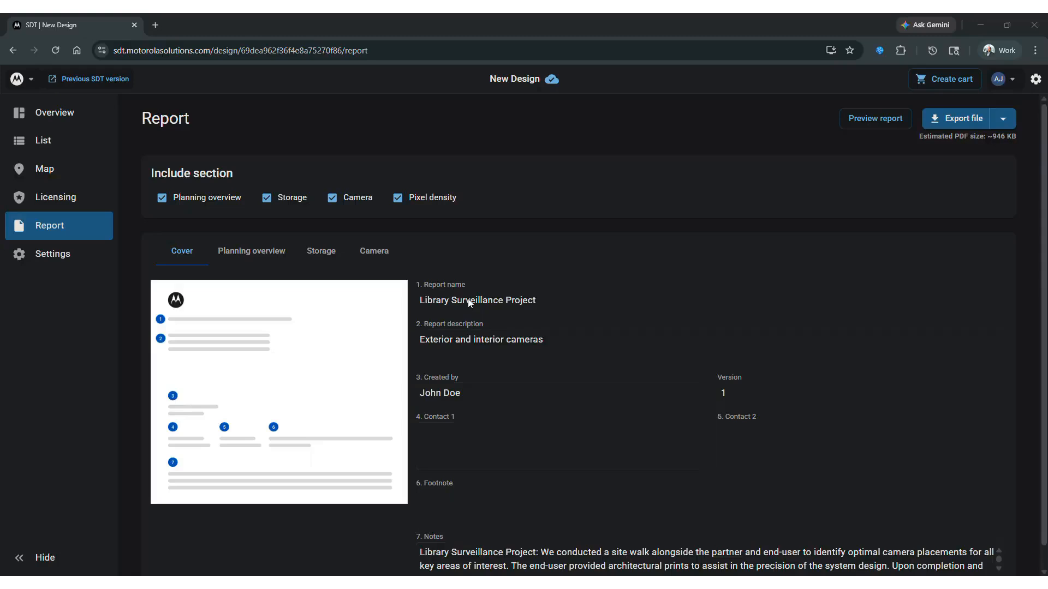
Step: Review the report's Planning overview for both Library floors and the details listed for the Storage section
{"action": "left_click", "coordinate": [252, 257]}
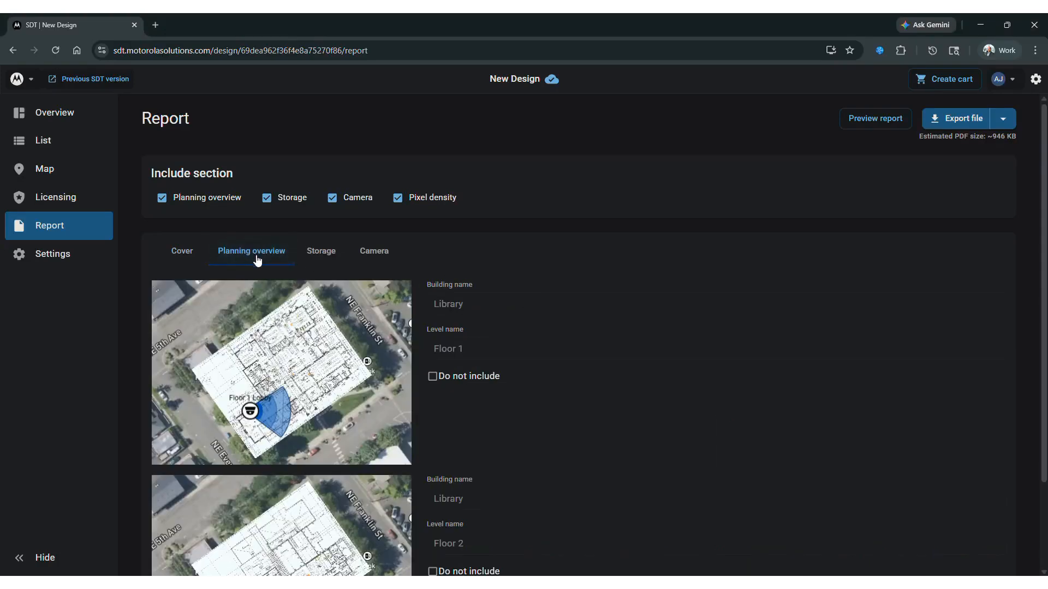
{"action": "scroll", "coordinate": [573, 376], "scroll_direction": "down", "scroll_amount": 2}
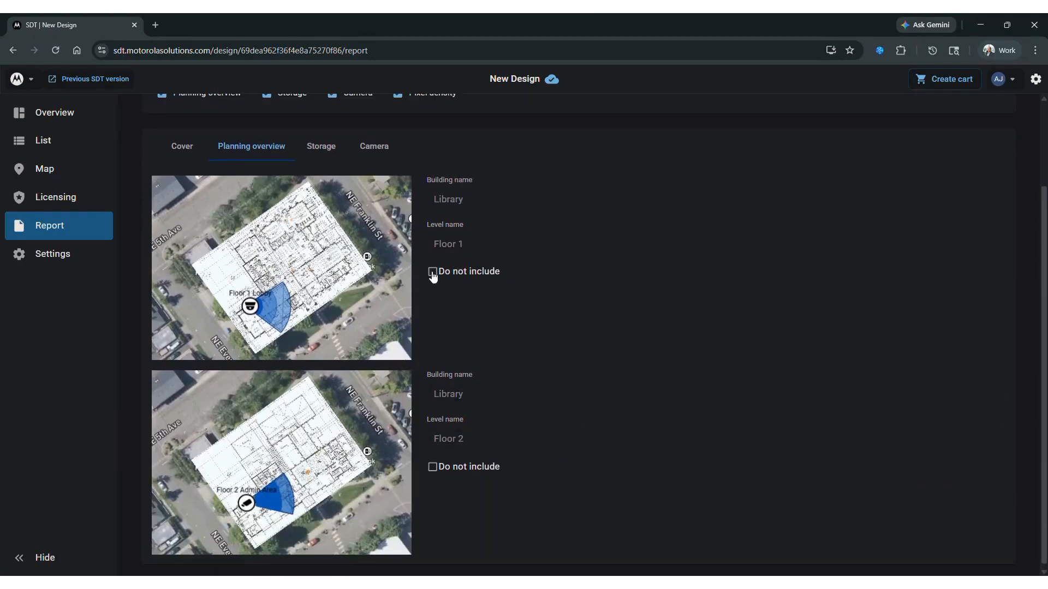
{"action": "scroll", "coordinate": [631, 424], "scroll_direction": "up", "scroll_amount": 2}
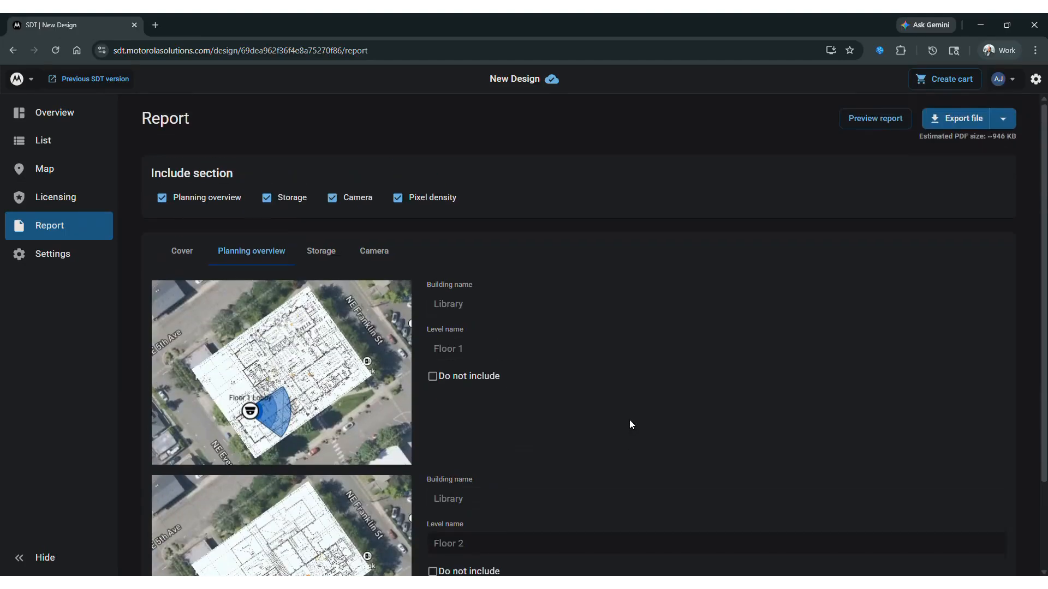
{"action": "left_click", "coordinate": [326, 255]}
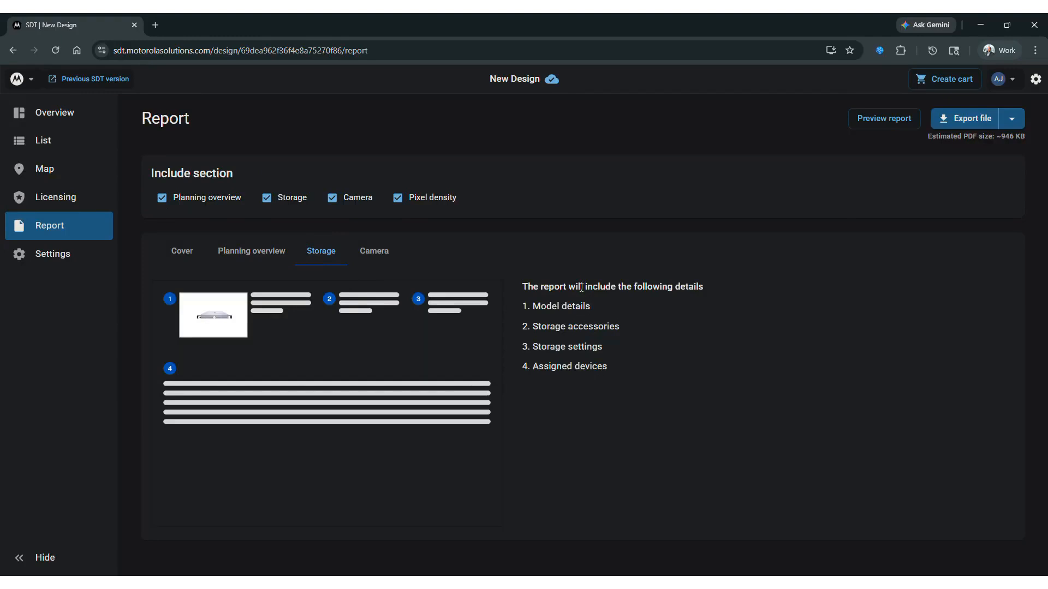
Step: Exclude and re-include the Storage section, check the Camera section's details, and exclude and re-include the Camera section
{"action": "left_click", "coordinate": [268, 204]}
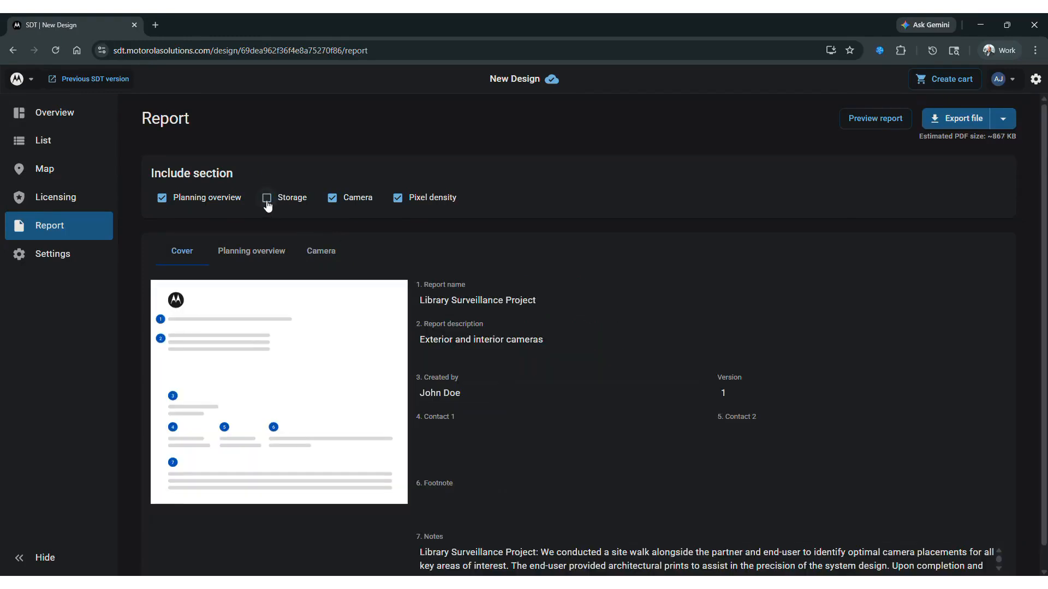
{"action": "left_click", "coordinate": [268, 204]}
{"action": "left_click", "coordinate": [364, 254]}
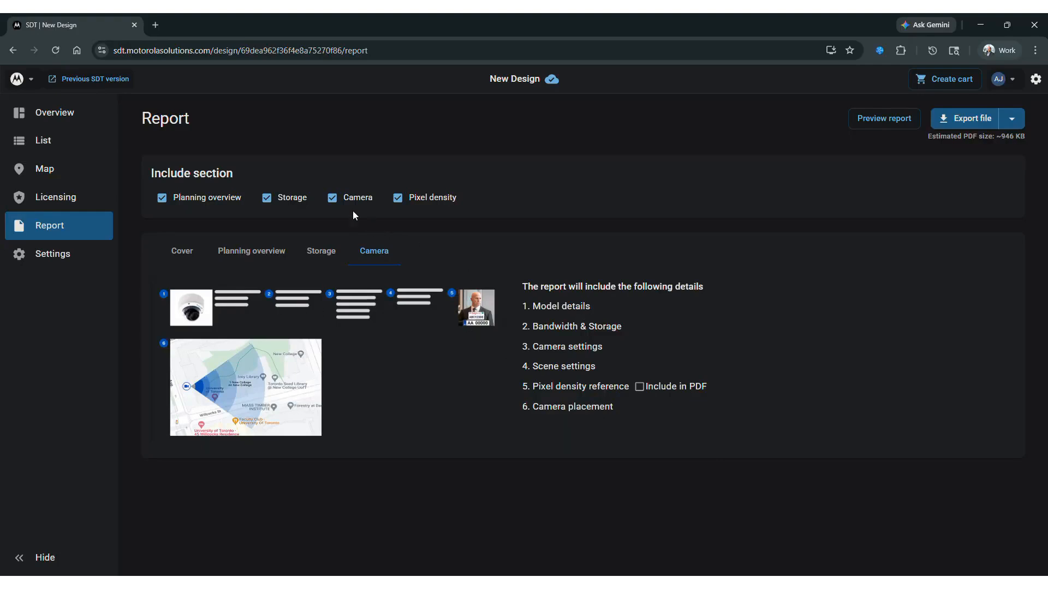
{"action": "left_click", "coordinate": [332, 199]}
{"action": "left_click", "coordinate": [333, 199]}
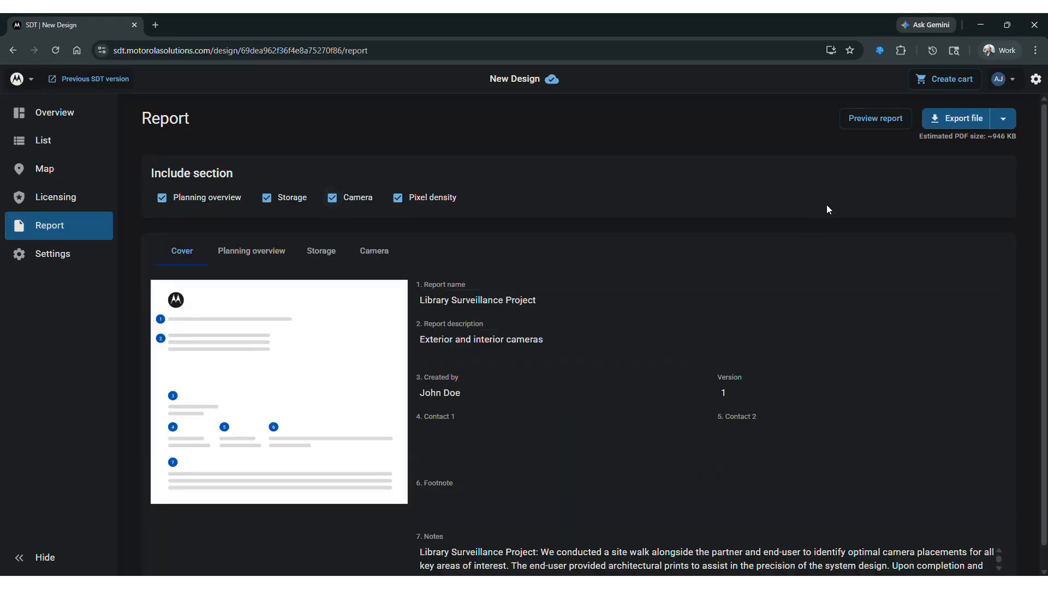
Step: Preview the report and examine its cover, notes, device and license overview, system analytics and floor planning pages
{"action": "left_click", "coordinate": [864, 120]}
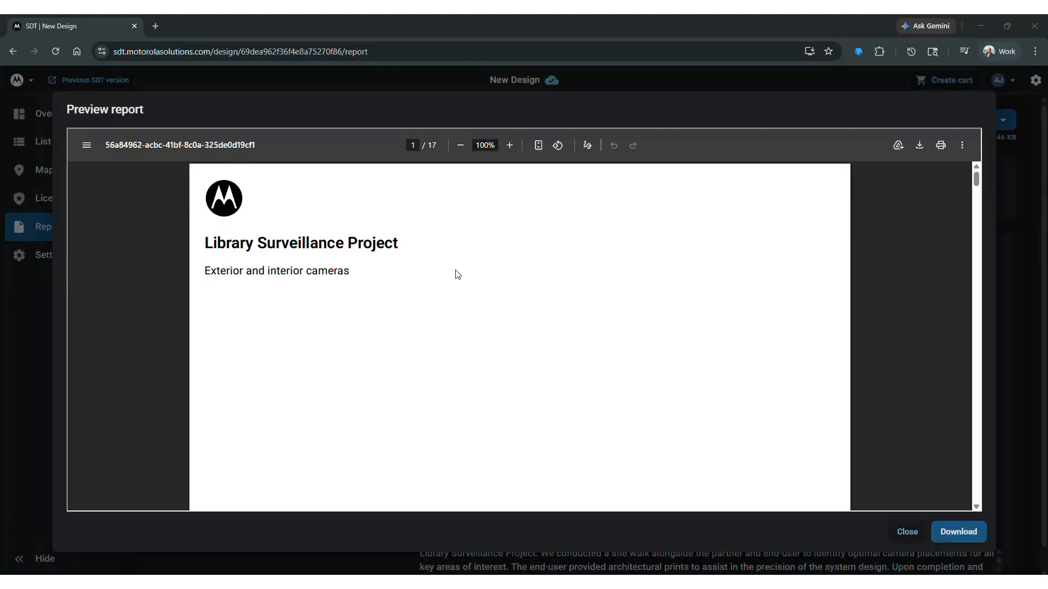
{"action": "scroll", "coordinate": [448, 274], "scroll_direction": "down", "scroll_amount": 6}
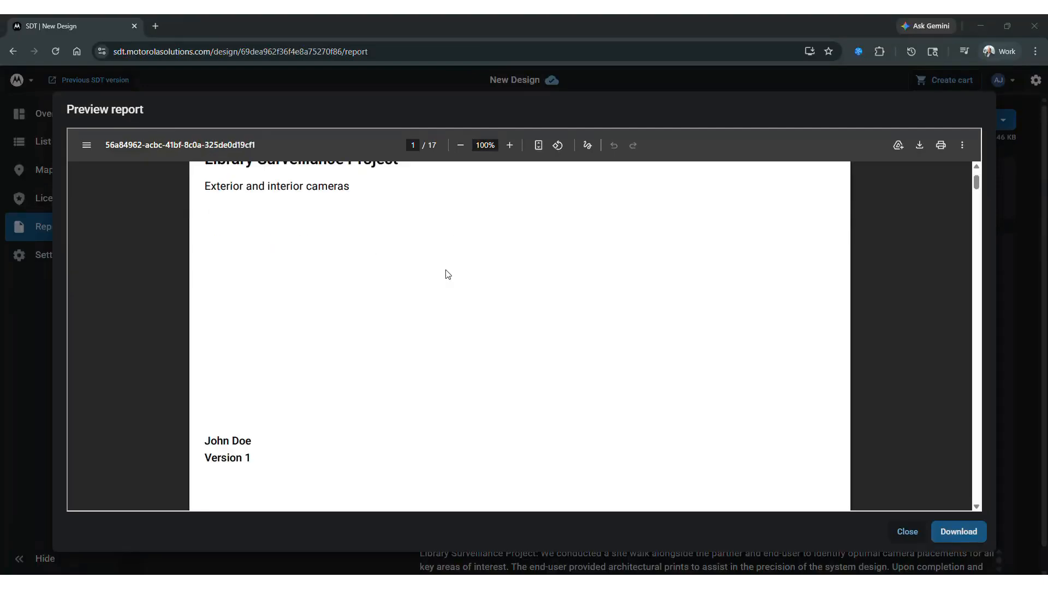
{"action": "scroll", "coordinate": [448, 277], "scroll_direction": "down", "scroll_amount": 7}
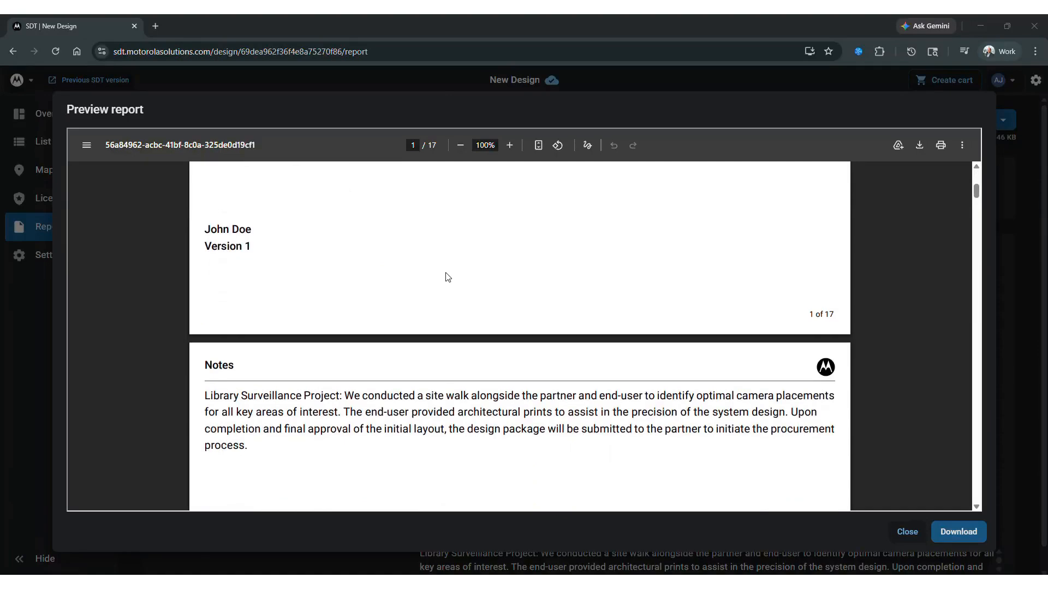
{"action": "scroll", "coordinate": [445, 278], "scroll_direction": "down", "scroll_amount": 4}
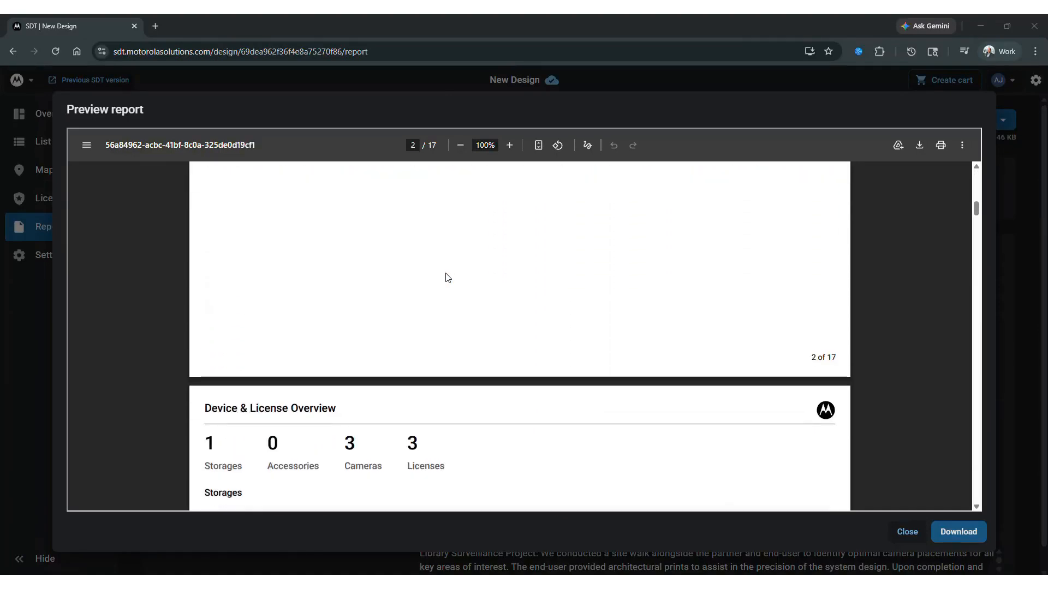
{"action": "scroll", "coordinate": [445, 279], "scroll_direction": "down", "scroll_amount": 5}
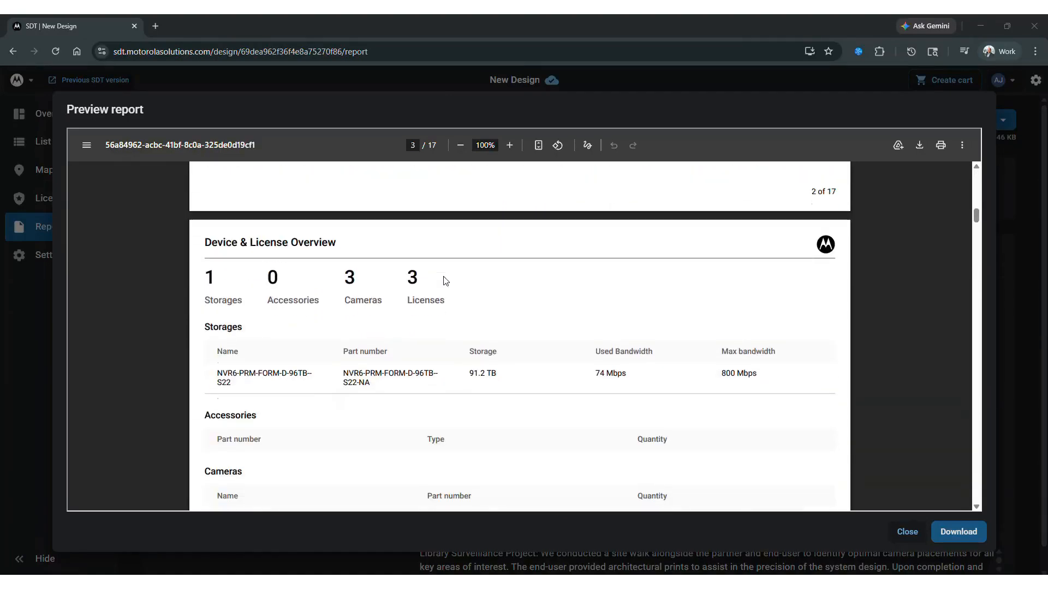
{"action": "scroll", "coordinate": [443, 279], "scroll_direction": "down", "scroll_amount": 8}
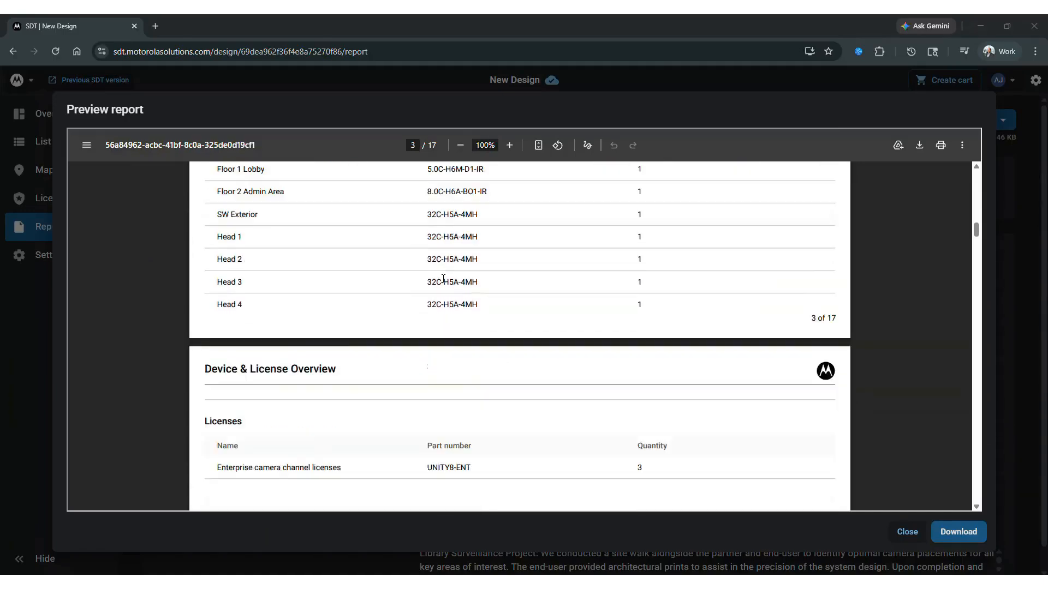
{"action": "scroll", "coordinate": [439, 284], "scroll_direction": "down", "scroll_amount": 3}
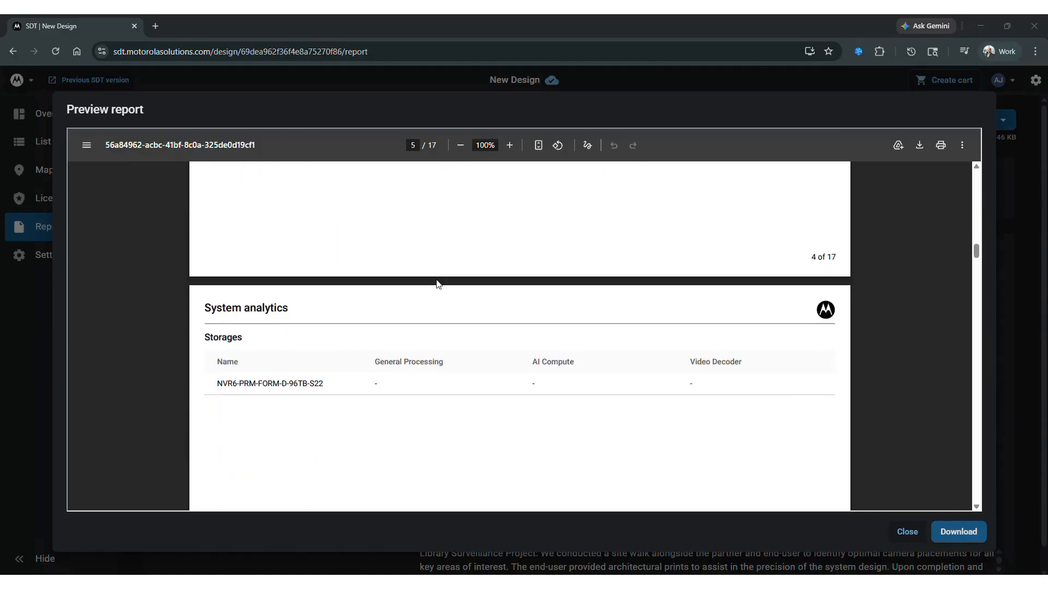
{"action": "scroll", "coordinate": [436, 283], "scroll_direction": "down", "scroll_amount": 9}
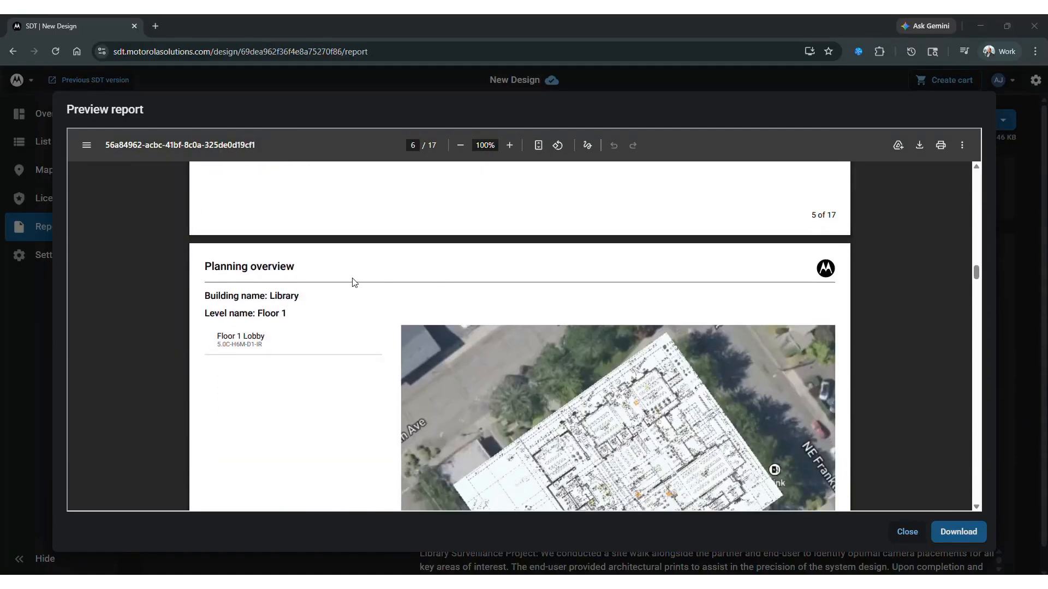
{"action": "scroll", "coordinate": [354, 282], "scroll_direction": "down", "scroll_amount": 3}
{"action": "scroll", "coordinate": [352, 281], "scroll_direction": "down", "scroll_amount": 11}
{"action": "scroll", "coordinate": [352, 282], "scroll_direction": "down", "scroll_amount": 6}
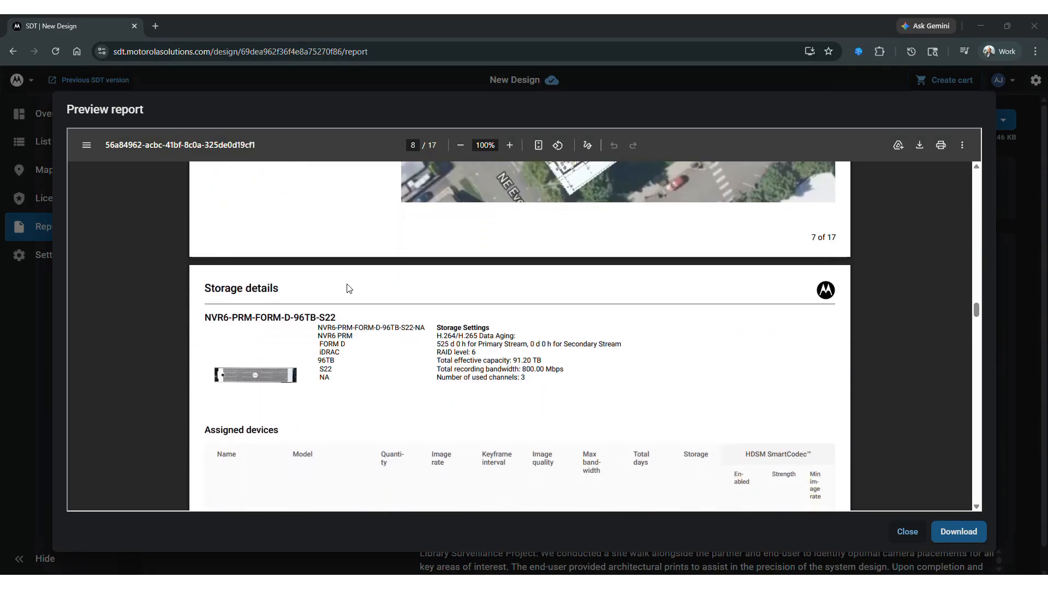
Step: Examine the storage details, each camera's details and placement, and the pixel density reference, and close the report preview
{"action": "scroll", "coordinate": [349, 288], "scroll_direction": "down", "scroll_amount": 12}
{"action": "scroll", "coordinate": [349, 289], "scroll_direction": "down", "scroll_amount": 8}
{"action": "scroll", "coordinate": [349, 291], "scroll_direction": "up", "scroll_amount": 2}
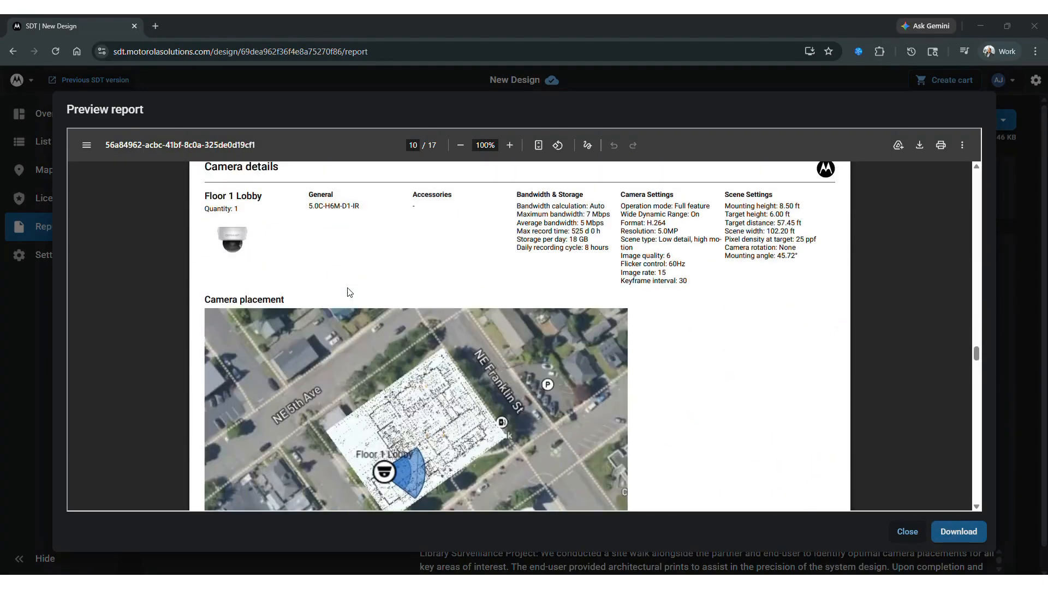
{"action": "scroll", "coordinate": [348, 291], "scroll_direction": "up", "scroll_amount": 1}
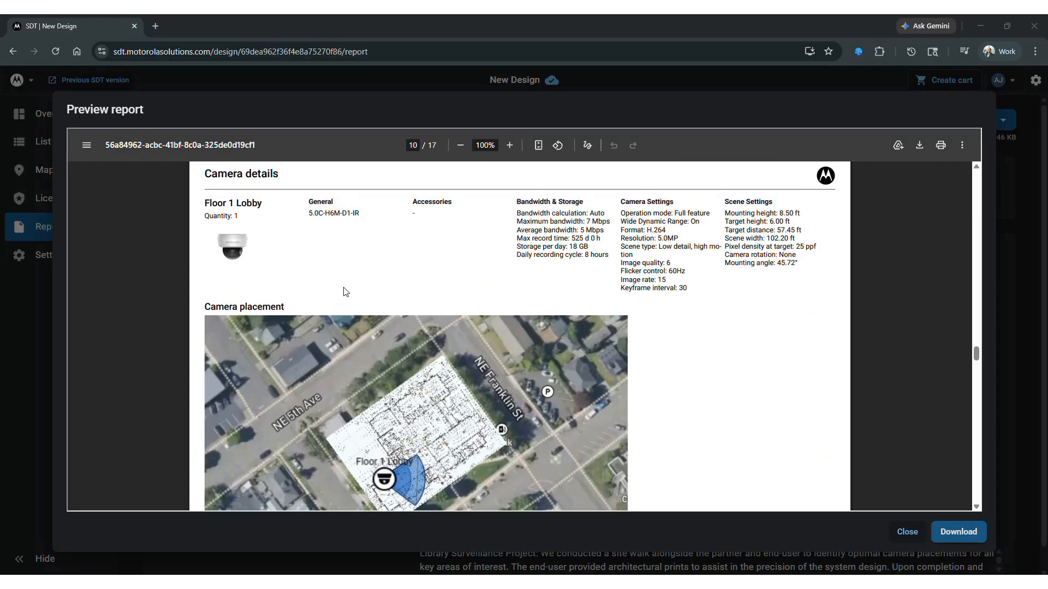
{"action": "scroll", "coordinate": [435, 281], "scroll_direction": "down", "scroll_amount": 8}
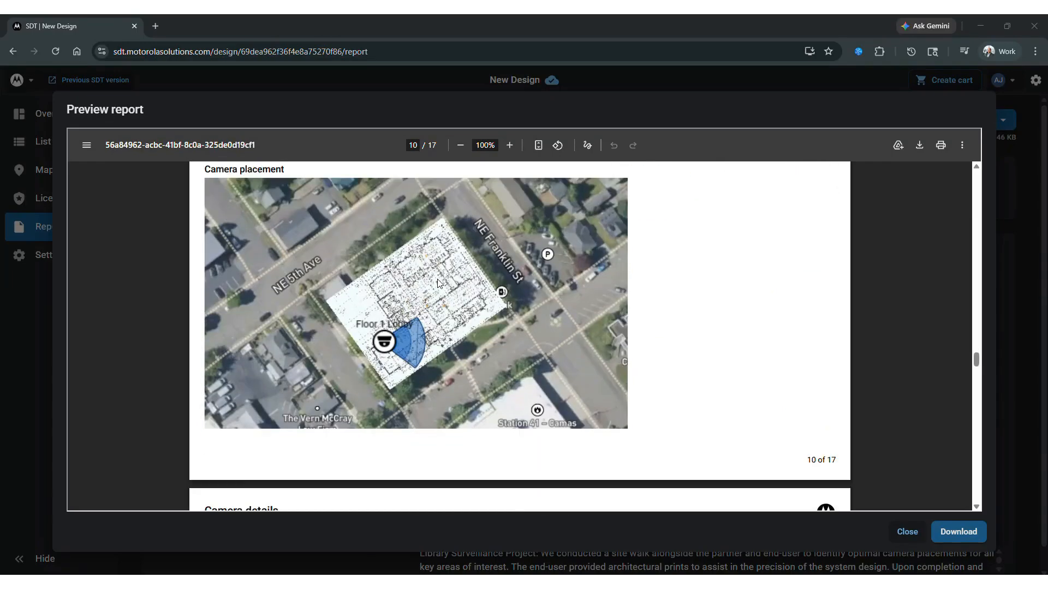
{"action": "scroll", "coordinate": [435, 287], "scroll_direction": "down", "scroll_amount": 10}
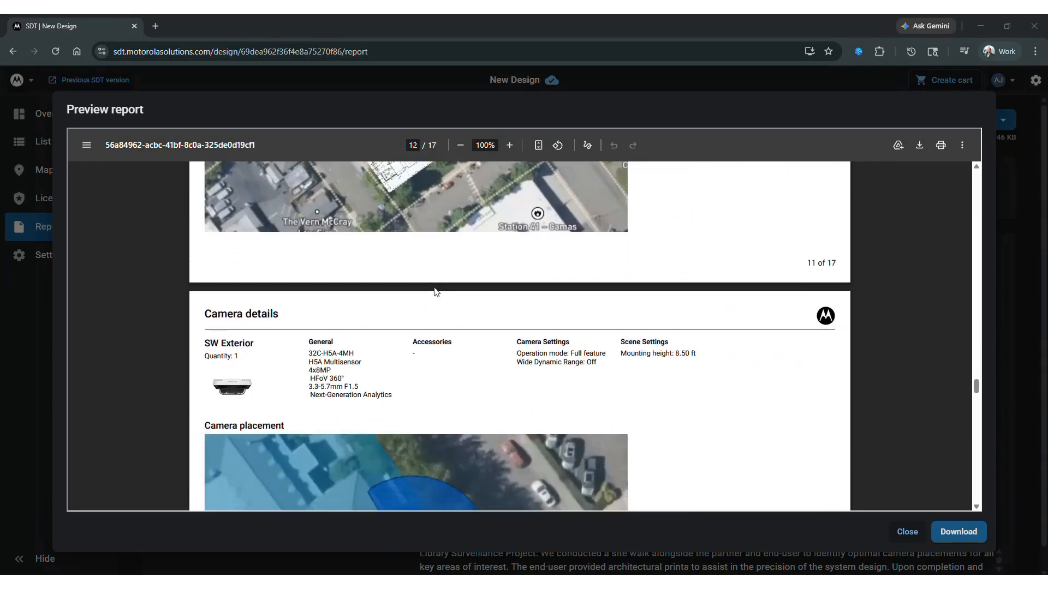
{"action": "scroll", "coordinate": [433, 289], "scroll_direction": "down", "scroll_amount": 20}
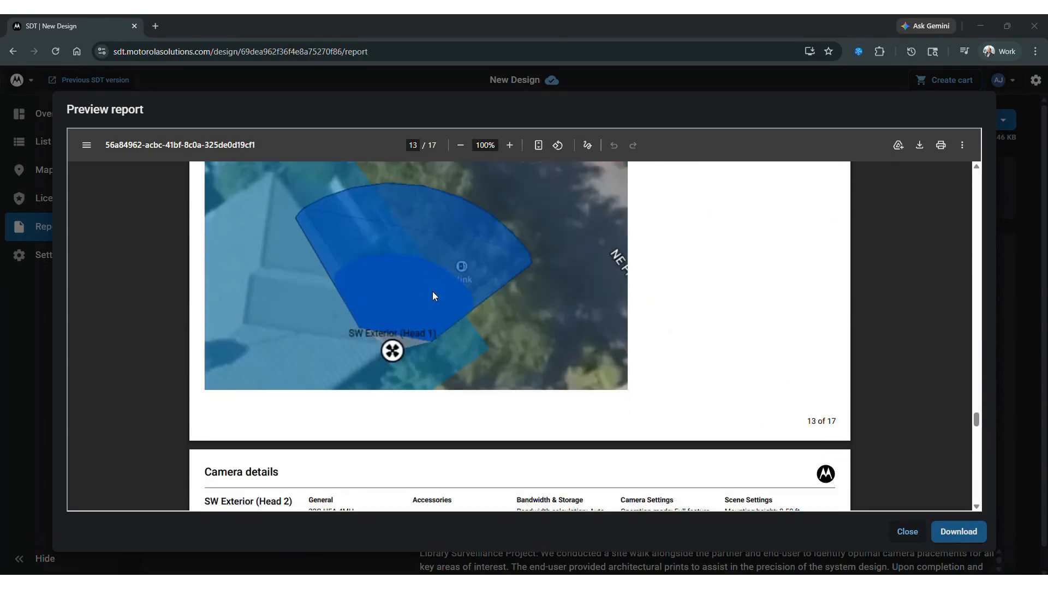
{"action": "scroll", "coordinate": [434, 298], "scroll_direction": "down", "scroll_amount": 10}
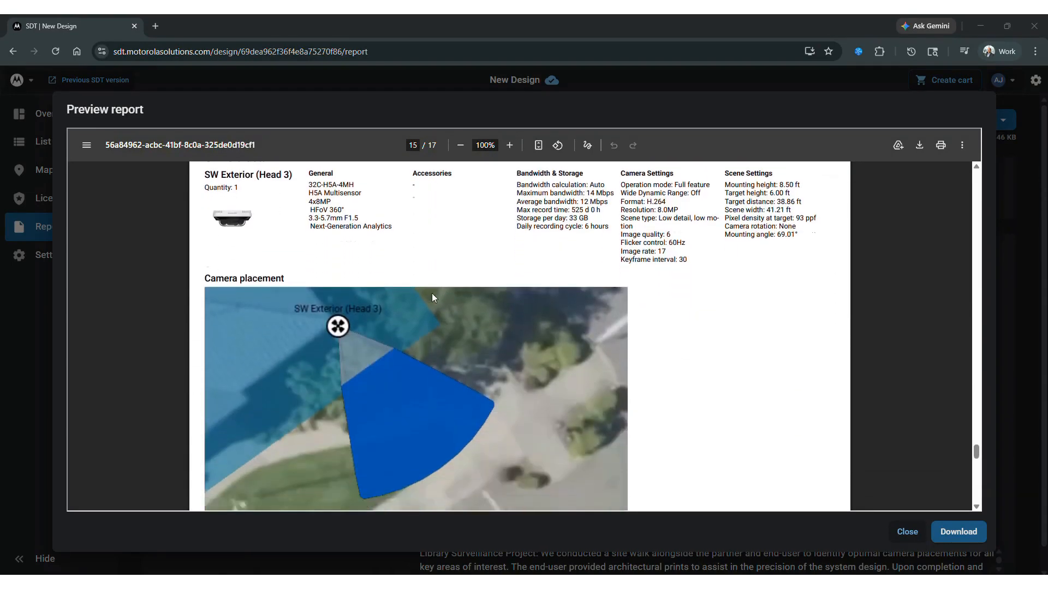
{"action": "scroll", "coordinate": [433, 298], "scroll_direction": "down", "scroll_amount": 10}
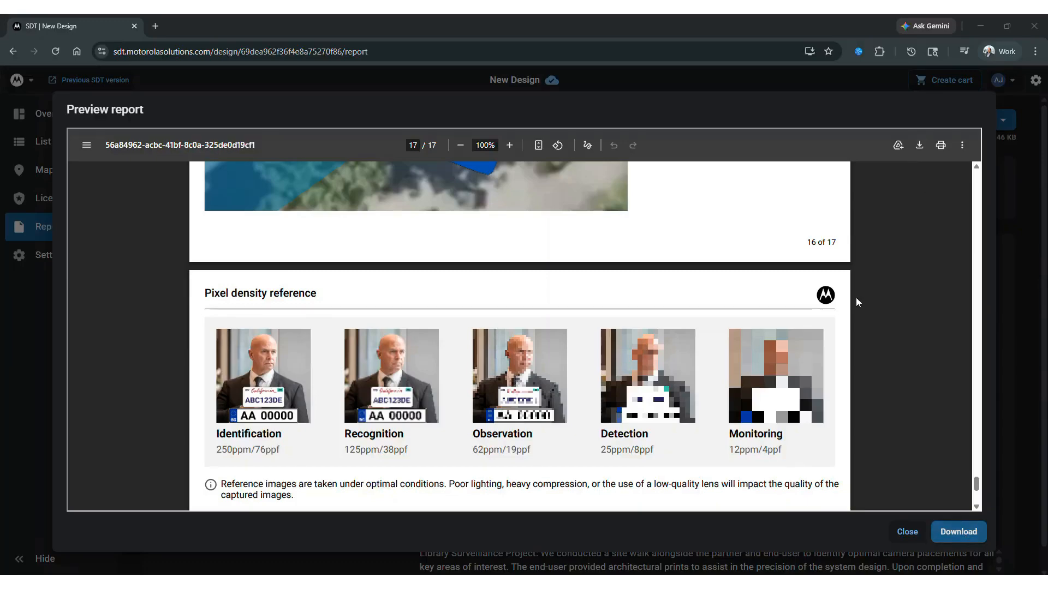
{"action": "left_click", "coordinate": [908, 534]}
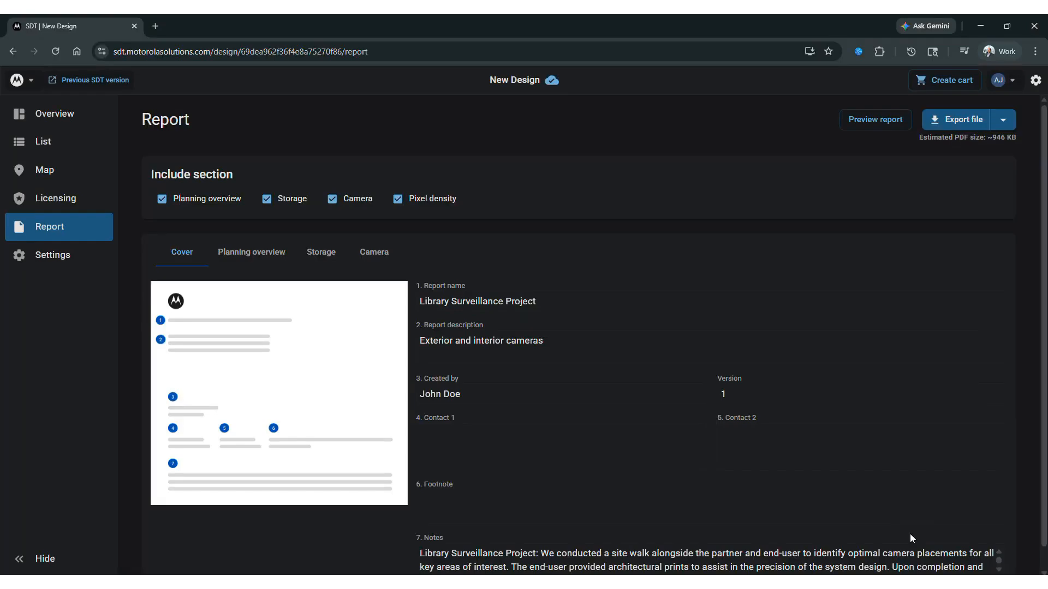
Step: Exclude the Pixel density section from the report and show the available export formats
{"action": "left_click", "coordinate": [397, 200]}
{"action": "left_click", "coordinate": [1003, 125]}
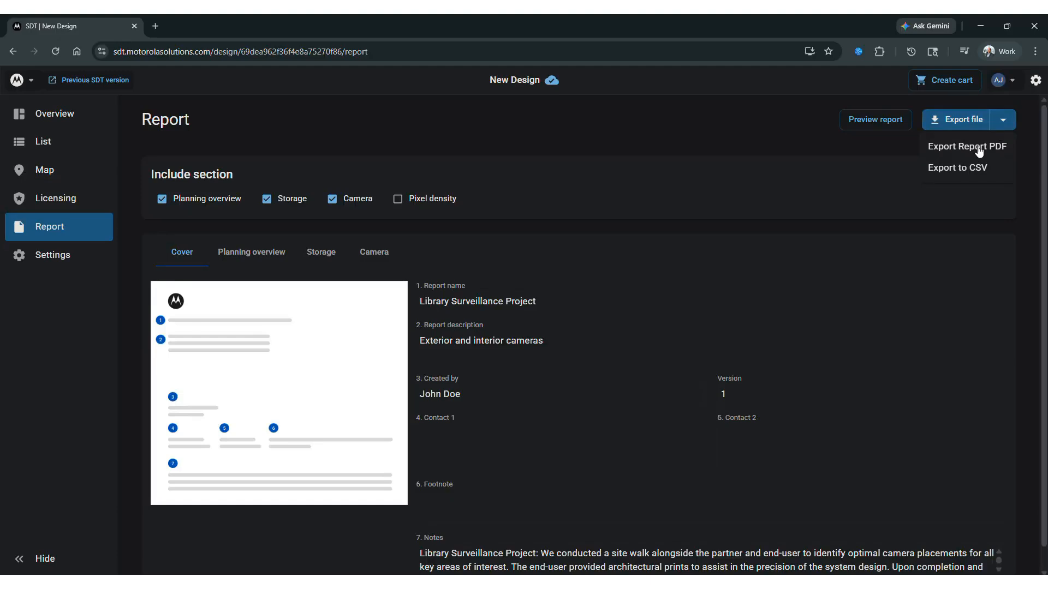
{"action": "left_click", "coordinate": [863, 195]}
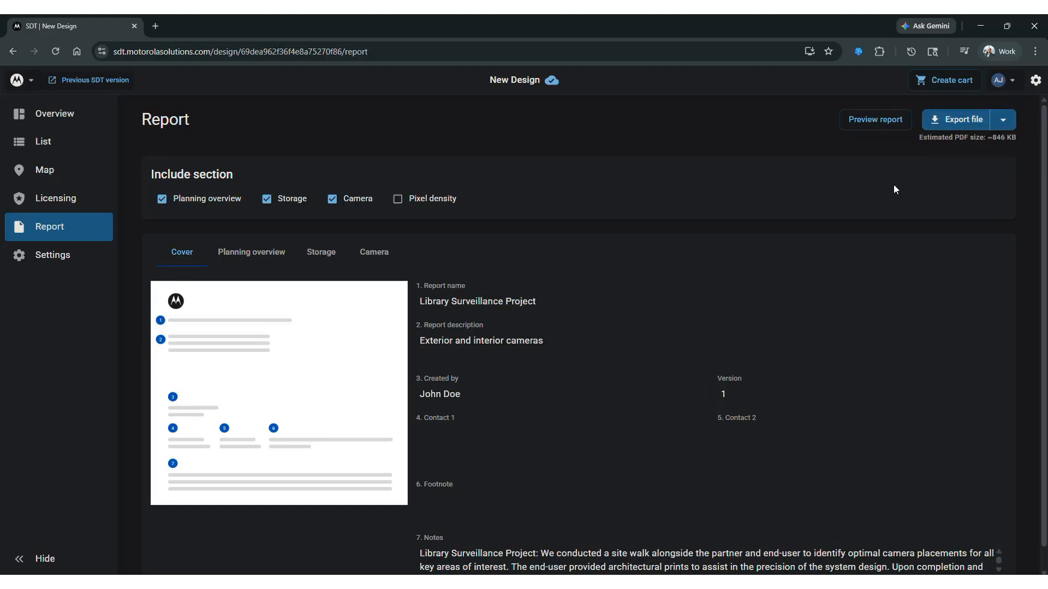
{"action": "left_click", "coordinate": [1009, 123]}
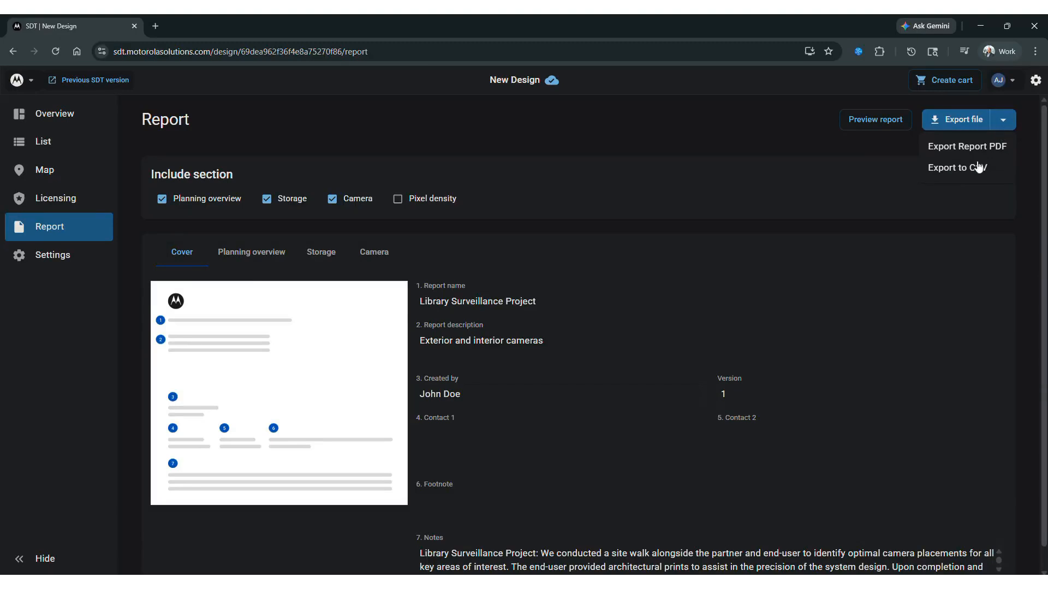